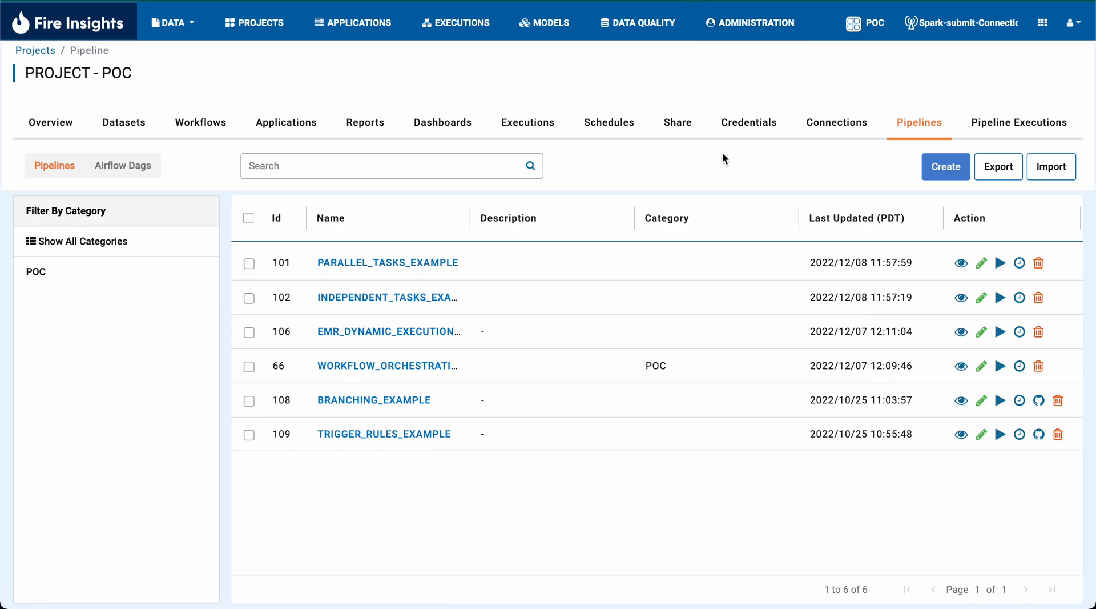
- Open the Airflow section of the administration configurations
click(737, 28)
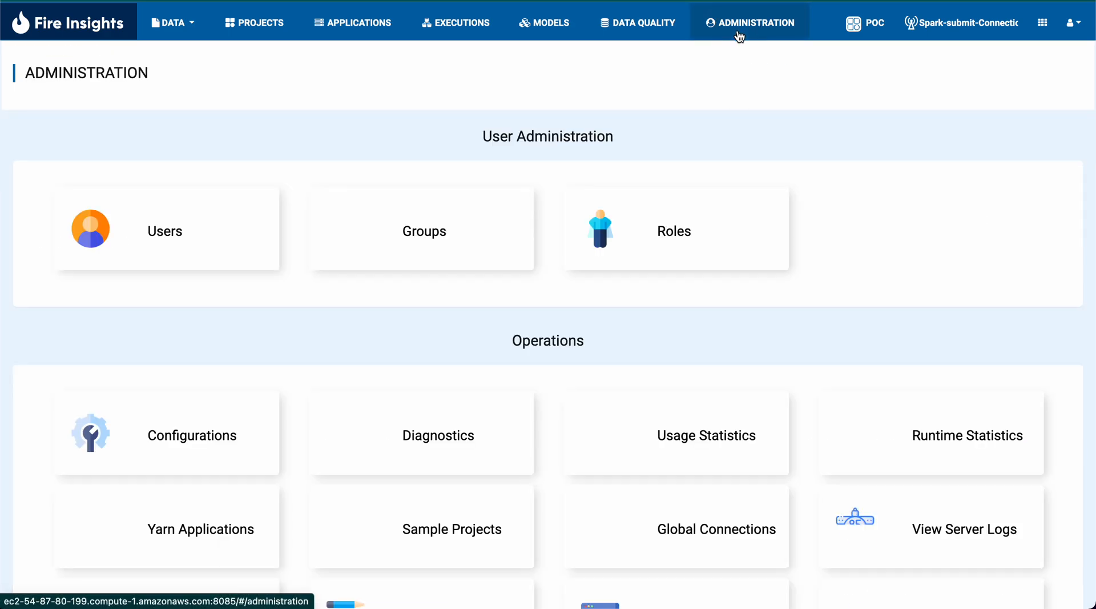
click(151, 426)
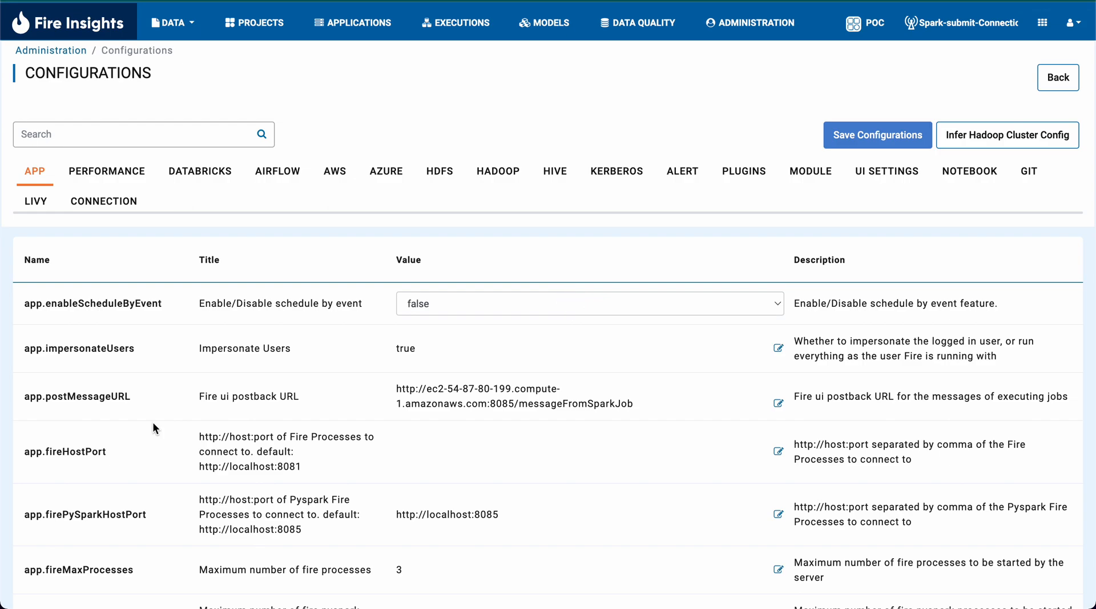
click(285, 174)
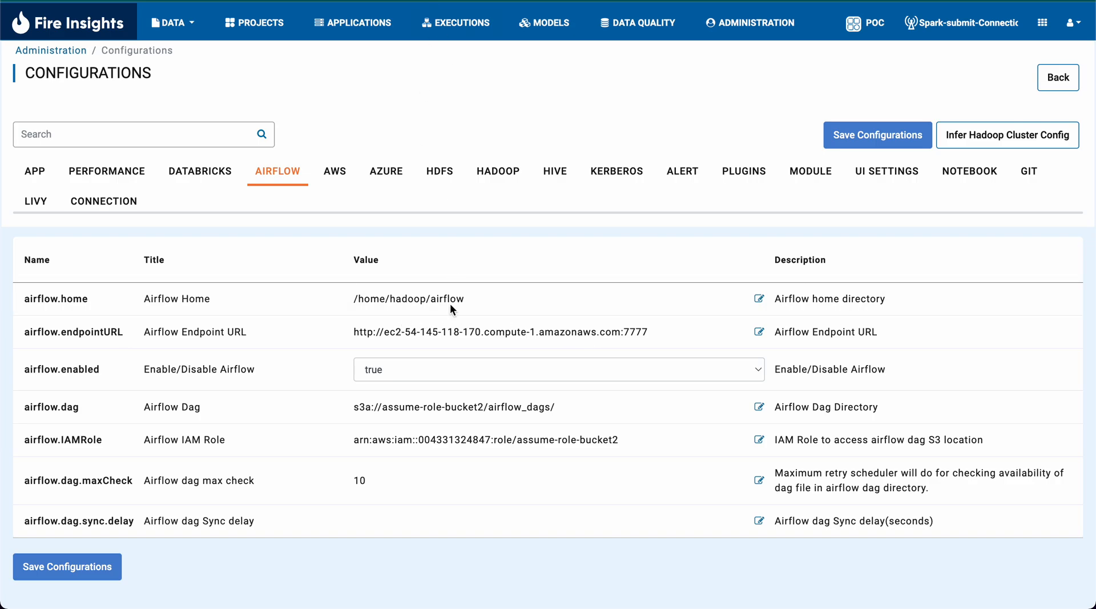
- Check the endpoint URL, enabled flag and DAG directory in the Airflow settings, and save the configurations
double_click(392, 331)
double_click(643, 333)
click(311, 355)
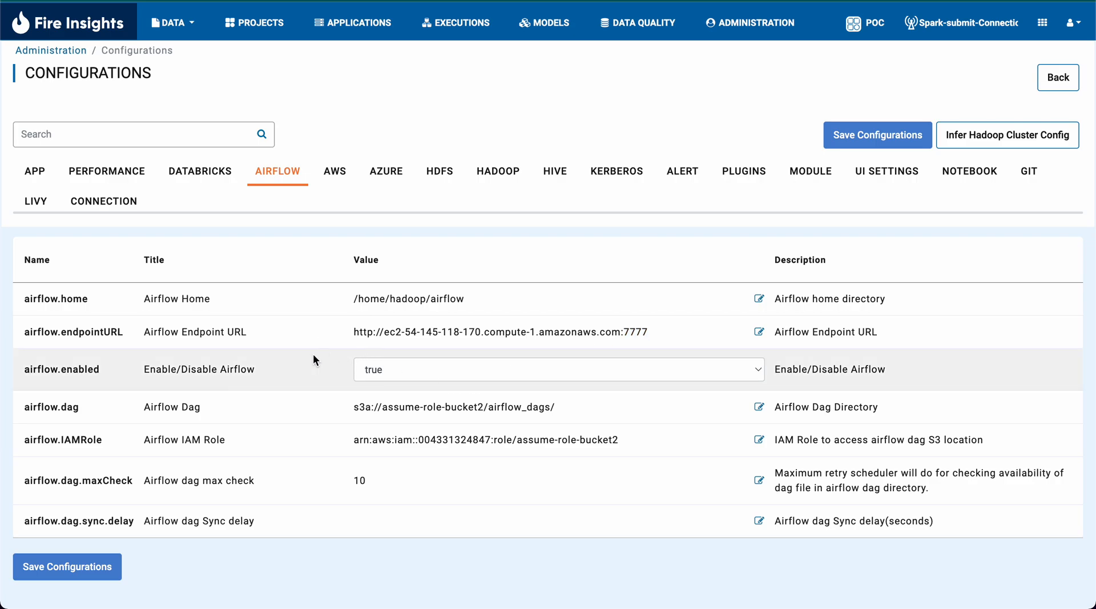
click(80, 345)
drag(20, 368, 117, 375)
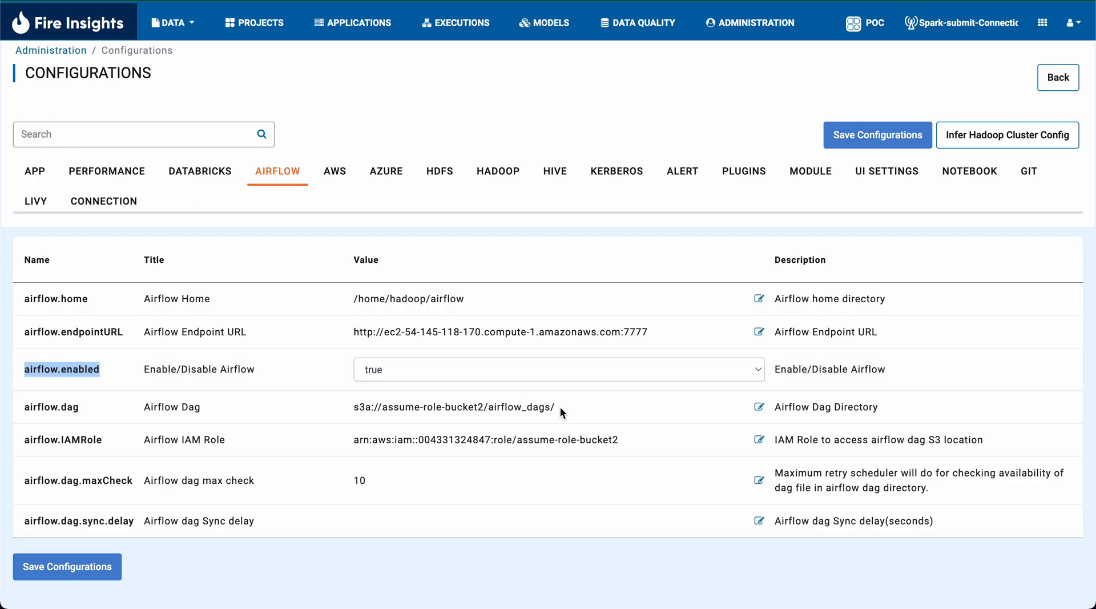
drag(551, 406, 352, 406)
click(351, 407)
double_click(364, 407)
click(578, 411)
click(63, 567)
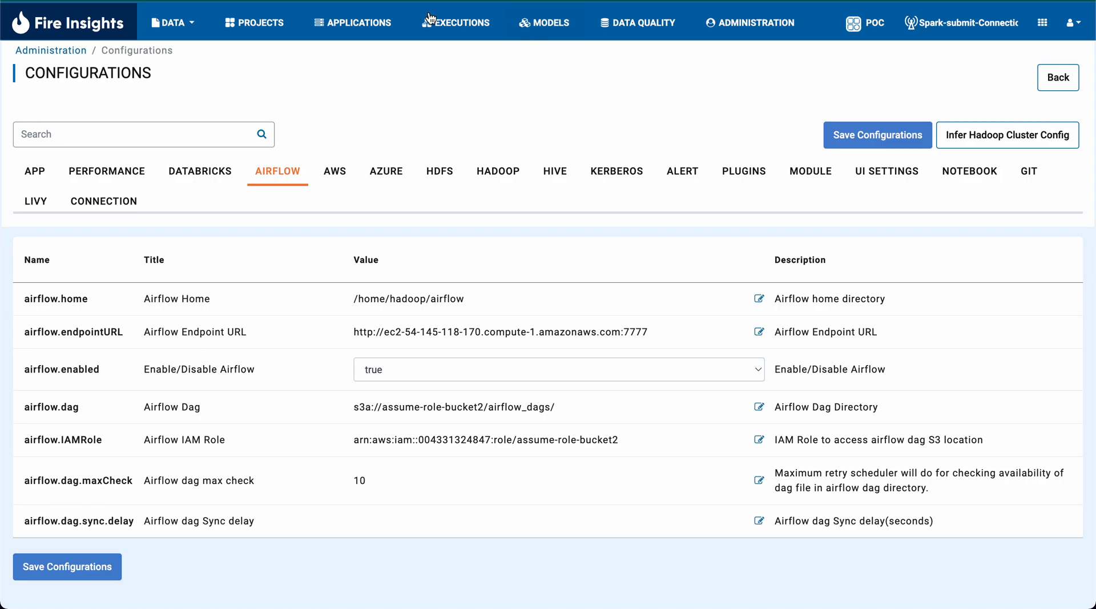
- Return to the POC project's pipelines and examine the PARALLEL_TASKS_EXAMPLE pipeline's layout
click(228, 12)
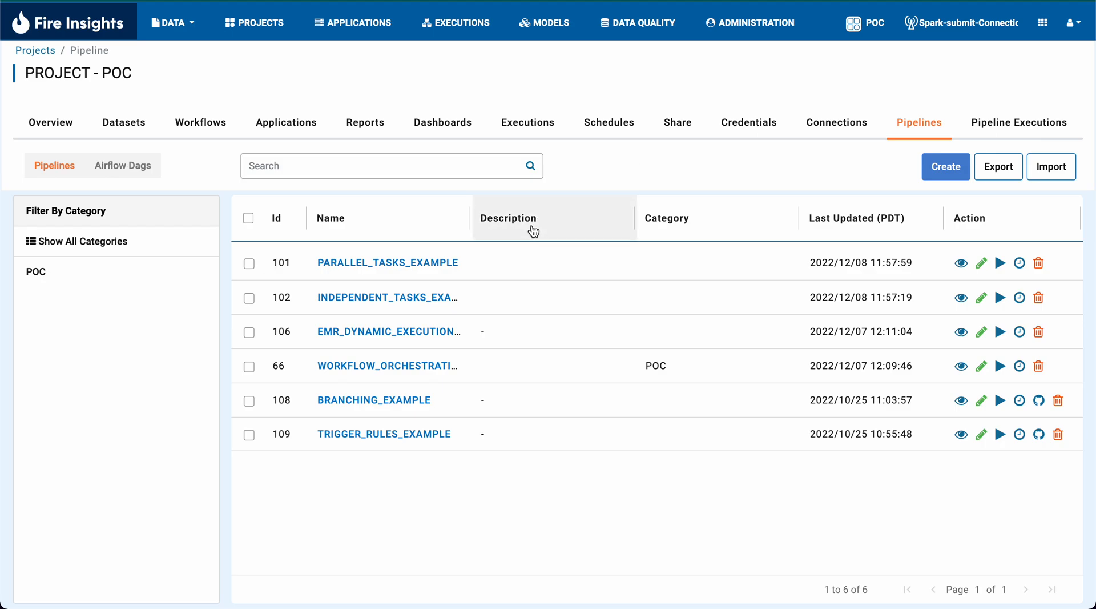
click(428, 259)
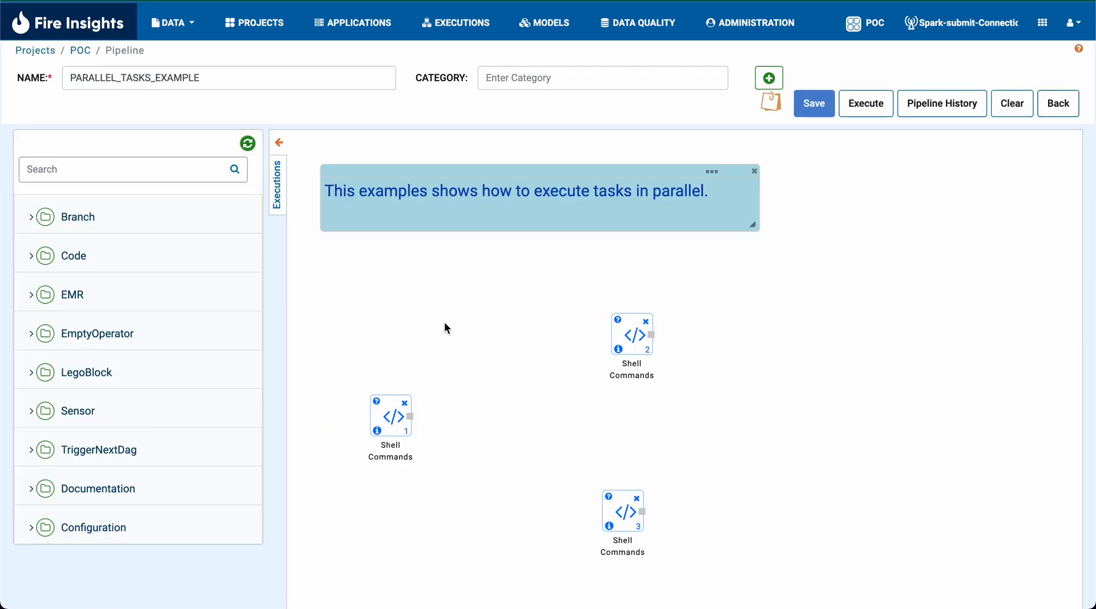
scroll(445, 326, down, 1)
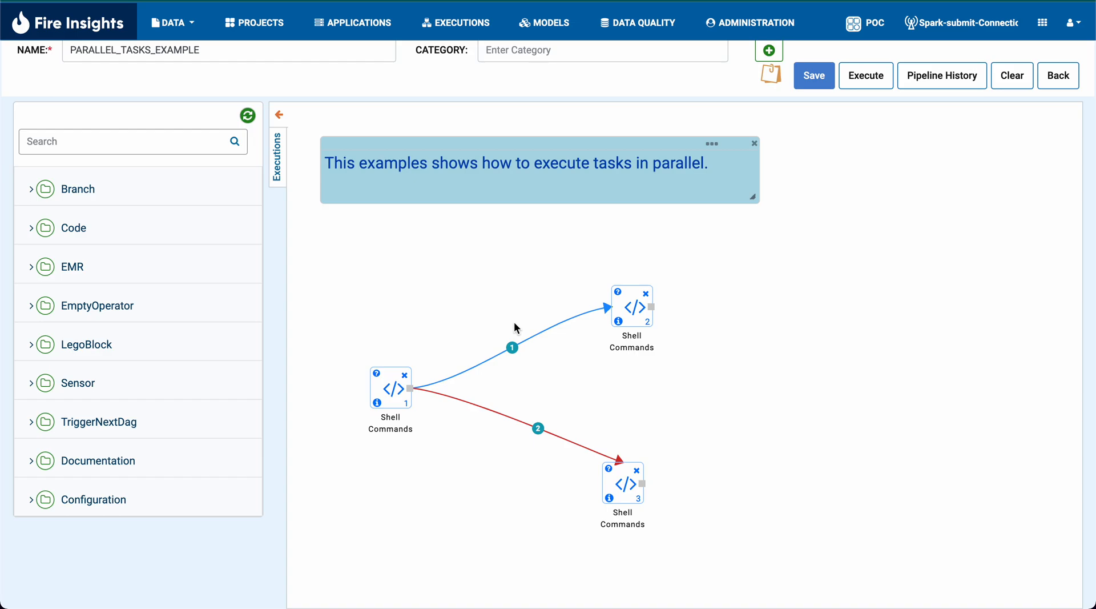
scroll(514, 327, up, 1)
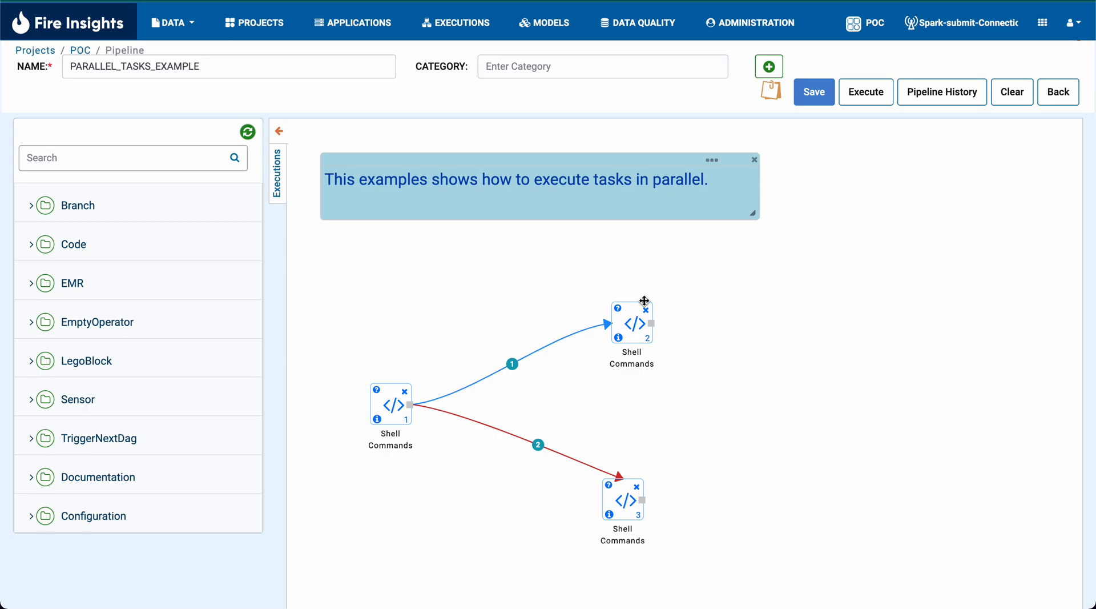
- View the INDEPENDENT_TASKS_EXAMPLE and BRANCHING_EXAMPLE pipelines, returning to the pipeline list after each
key(alt+Left)
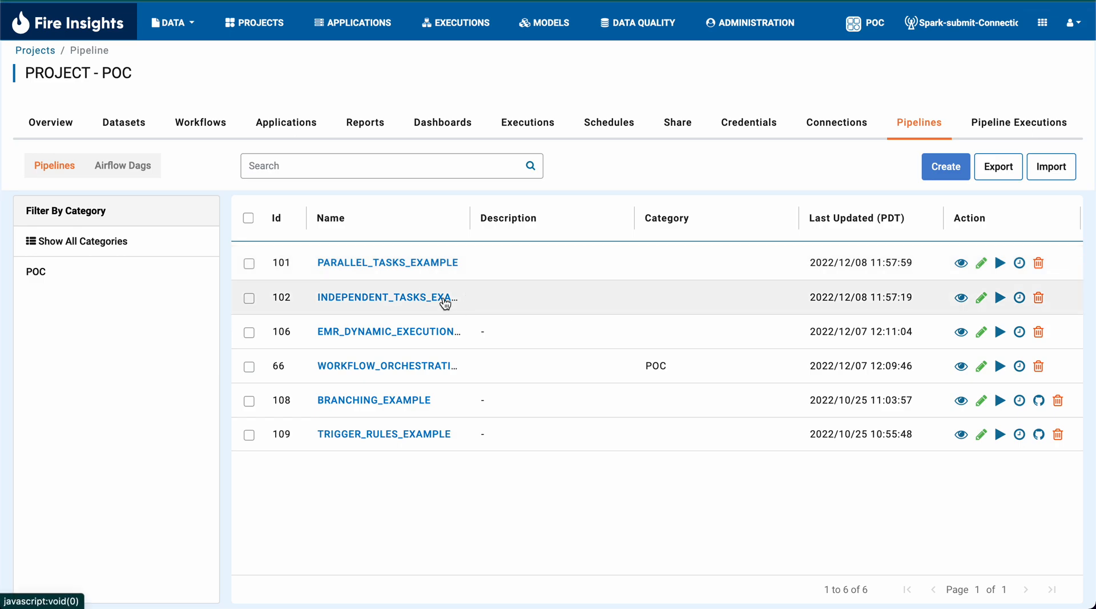
click(447, 304)
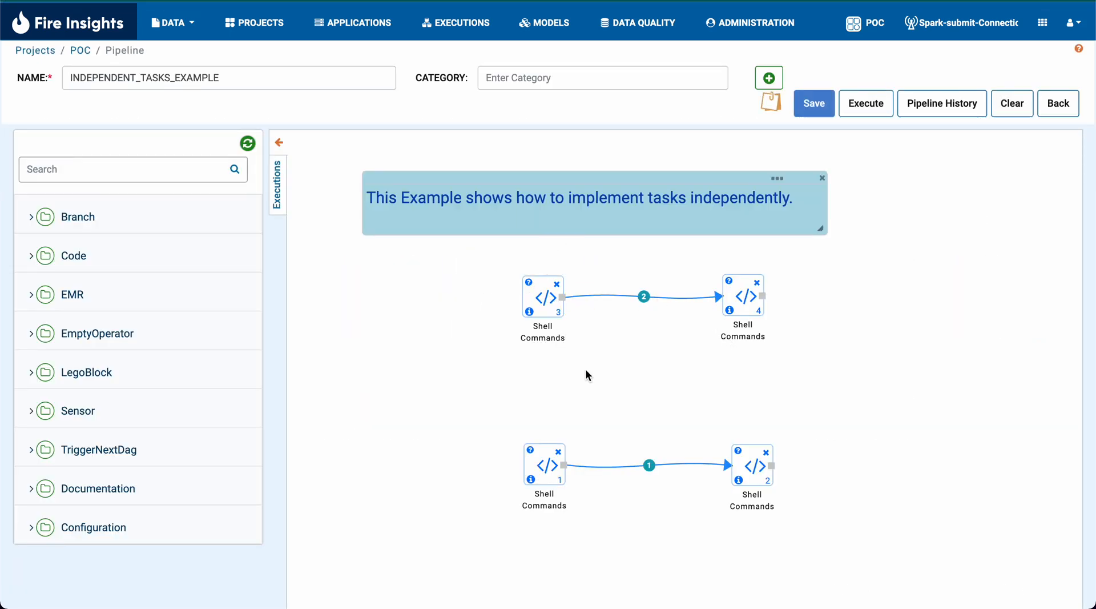
scroll(705, 406, left, 5)
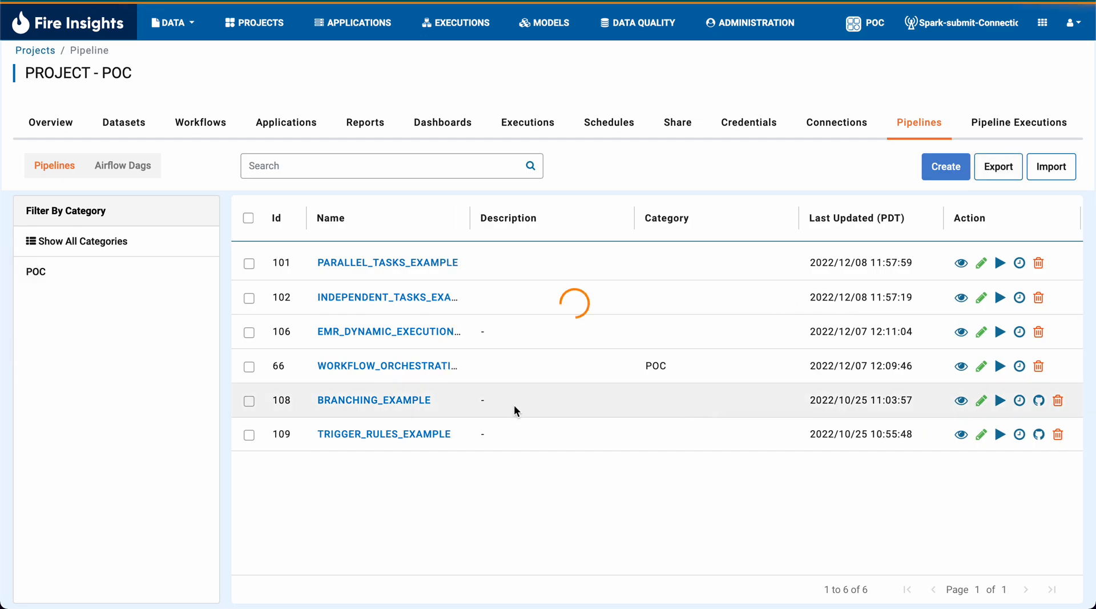
click(400, 401)
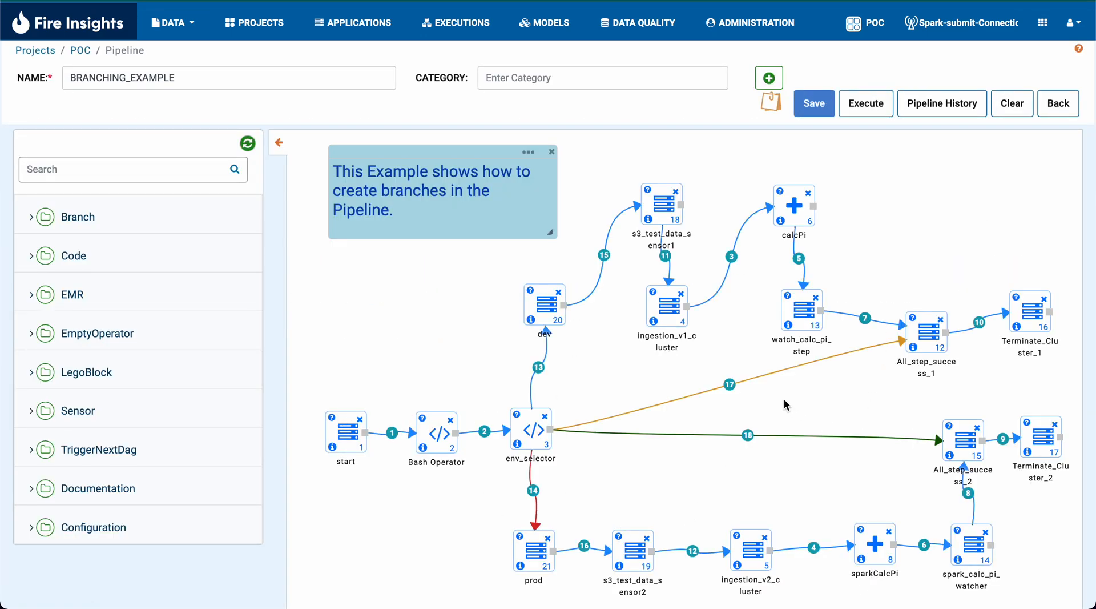
scroll(785, 405, left, 5)
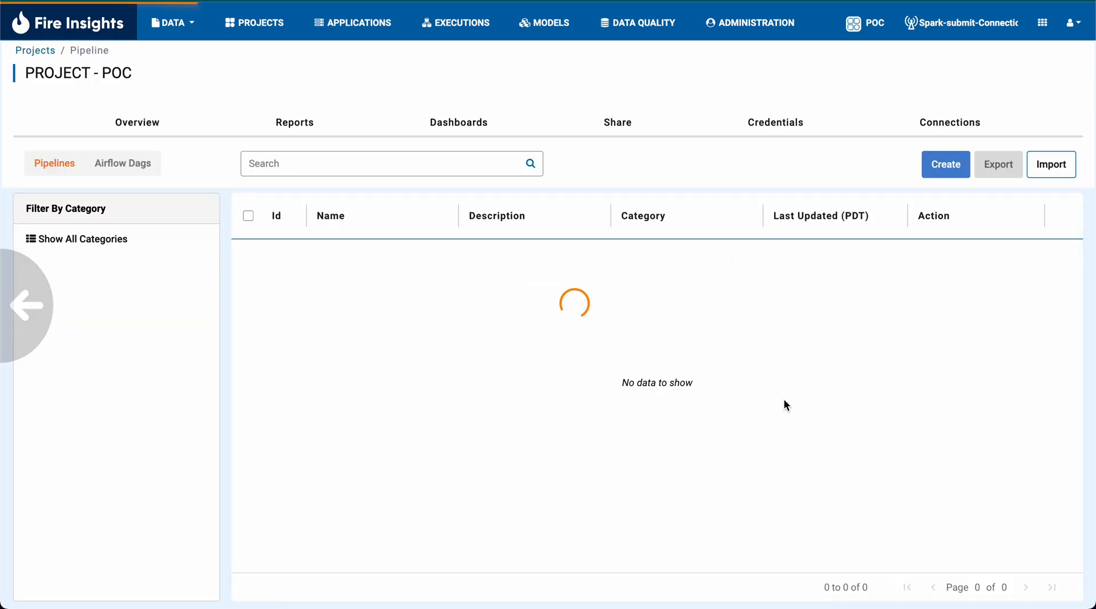
- Reopen PARALLEL_TASKS_EXAMPLE and expand the Branch, Code and EMR node categories to examine their operators
click(412, 261)
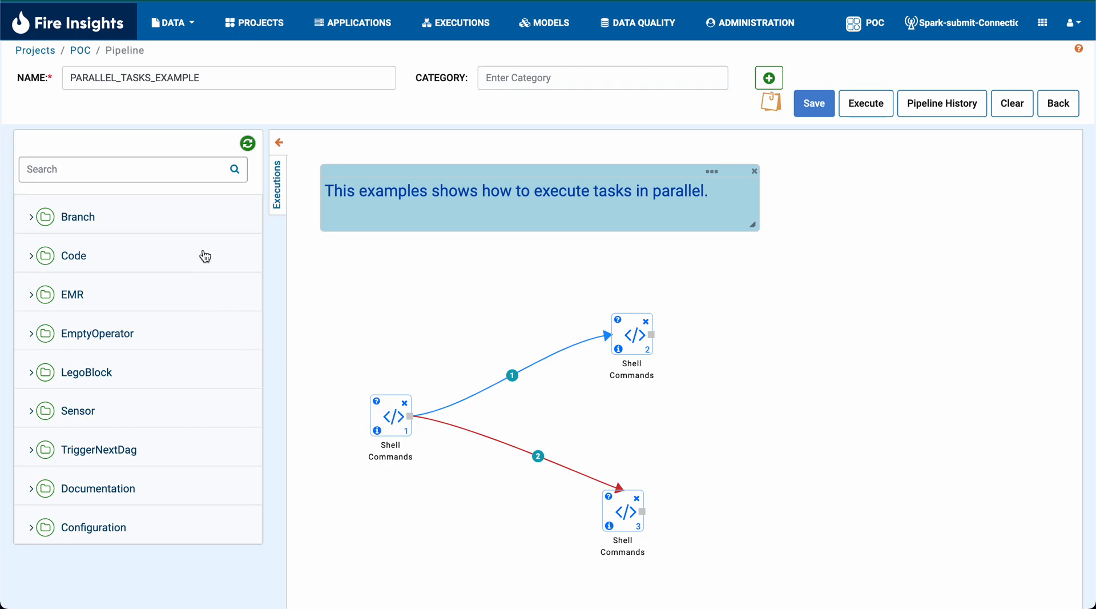
click(144, 222)
click(88, 290)
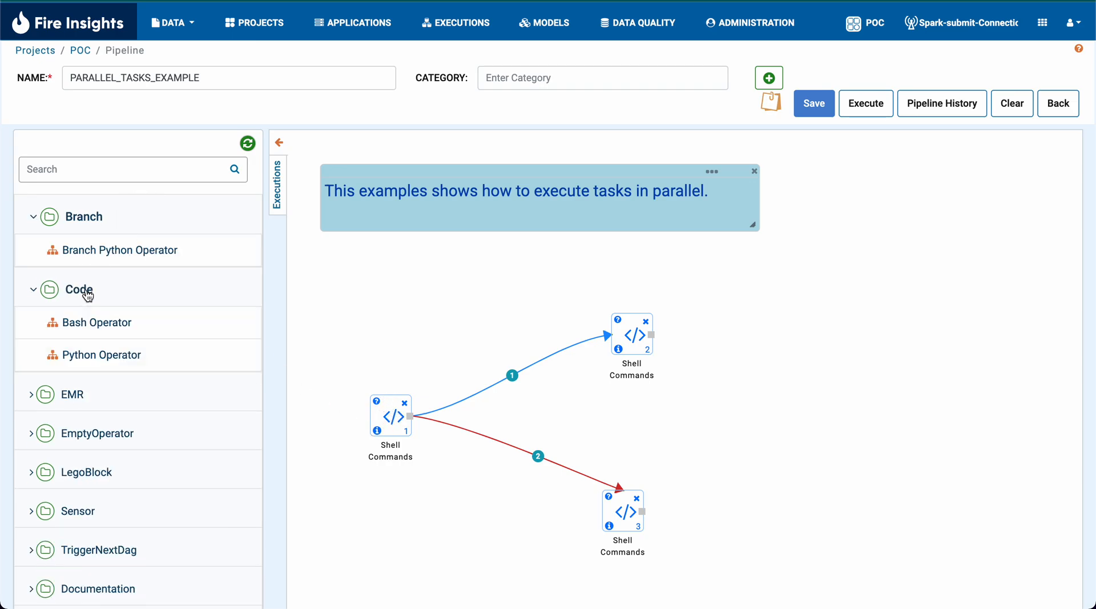
scroll(106, 247, down, 1)
click(81, 380)
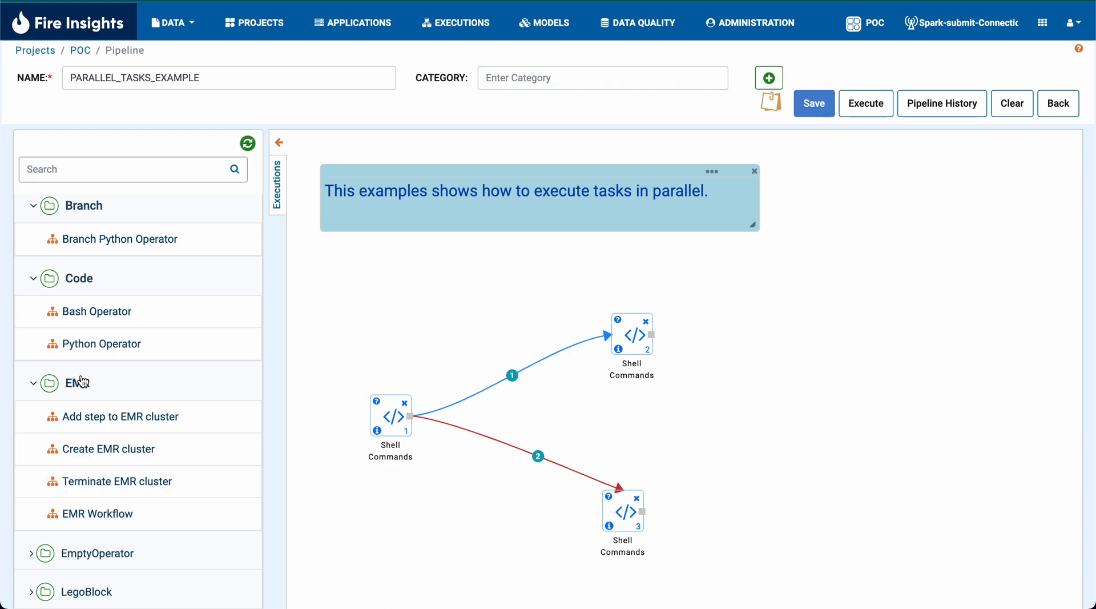
scroll(82, 381, down, 3)
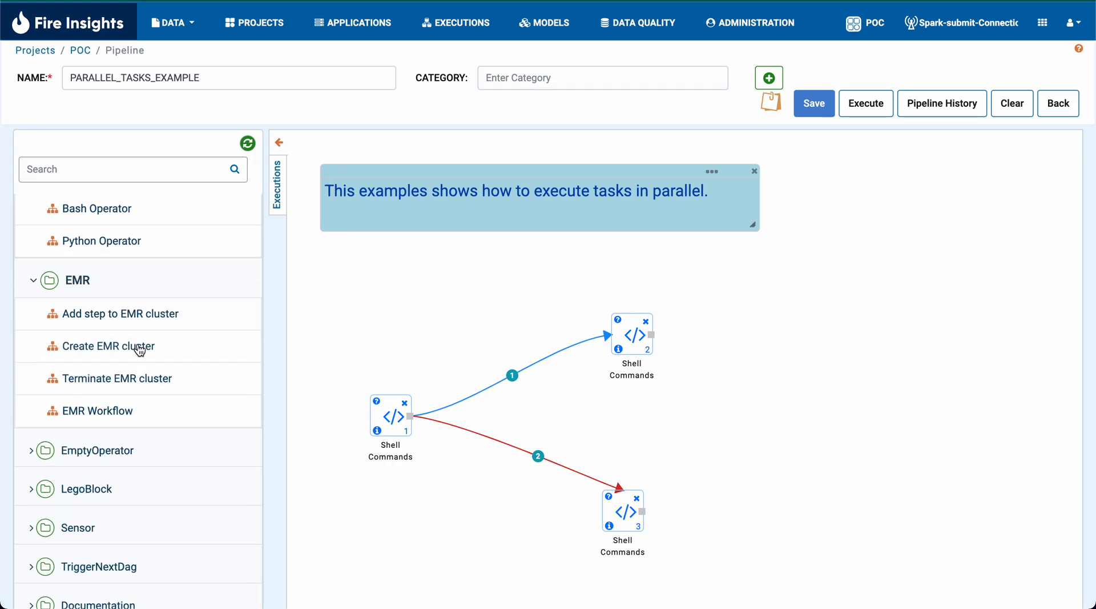
scroll(138, 351, down, 1)
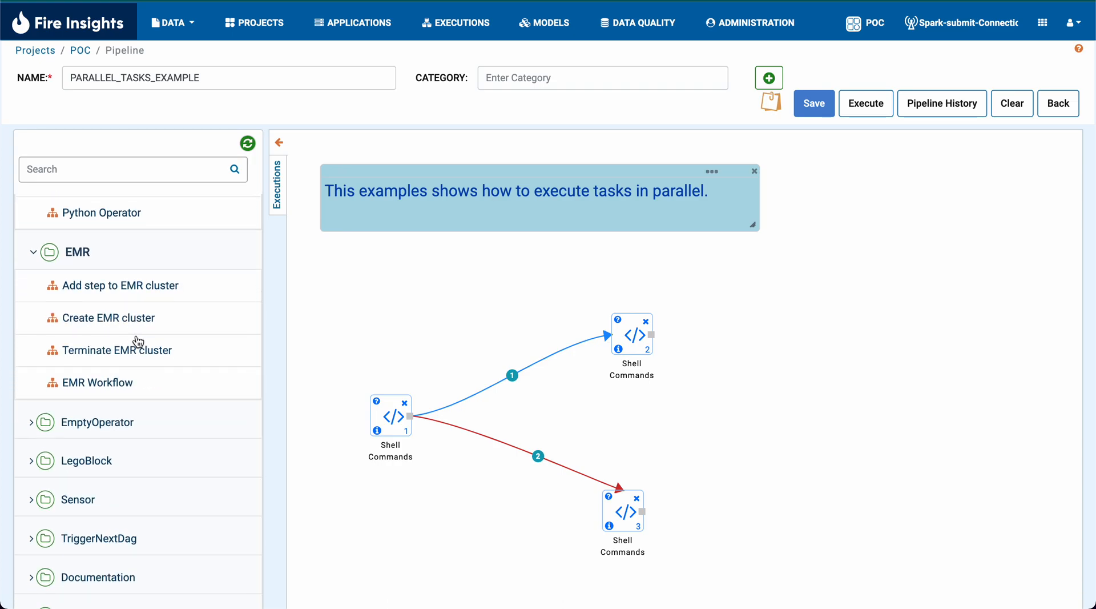
- Expand the EmptyOperator, LegoBlock, Sensor, TriggerNextDag and Documentation categories and look through their nodes
scroll(139, 297, down, 1)
click(108, 403)
scroll(108, 403, down, 1)
click(105, 433)
scroll(100, 456, down, 4)
click(100, 479)
scroll(100, 479, down, 2)
click(91, 508)
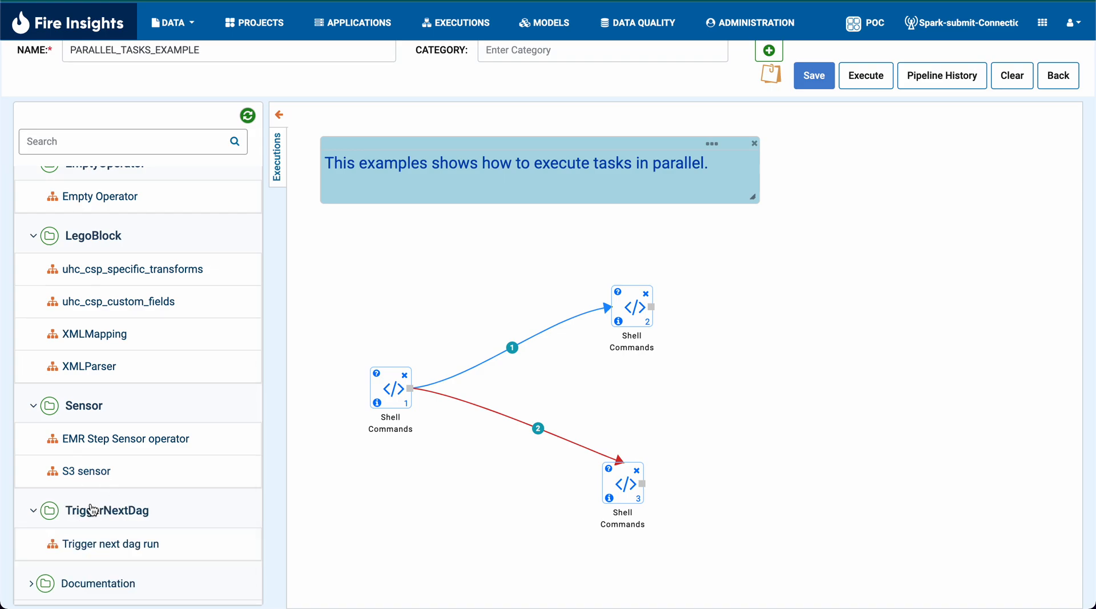
scroll(92, 509, down, 1)
click(92, 548)
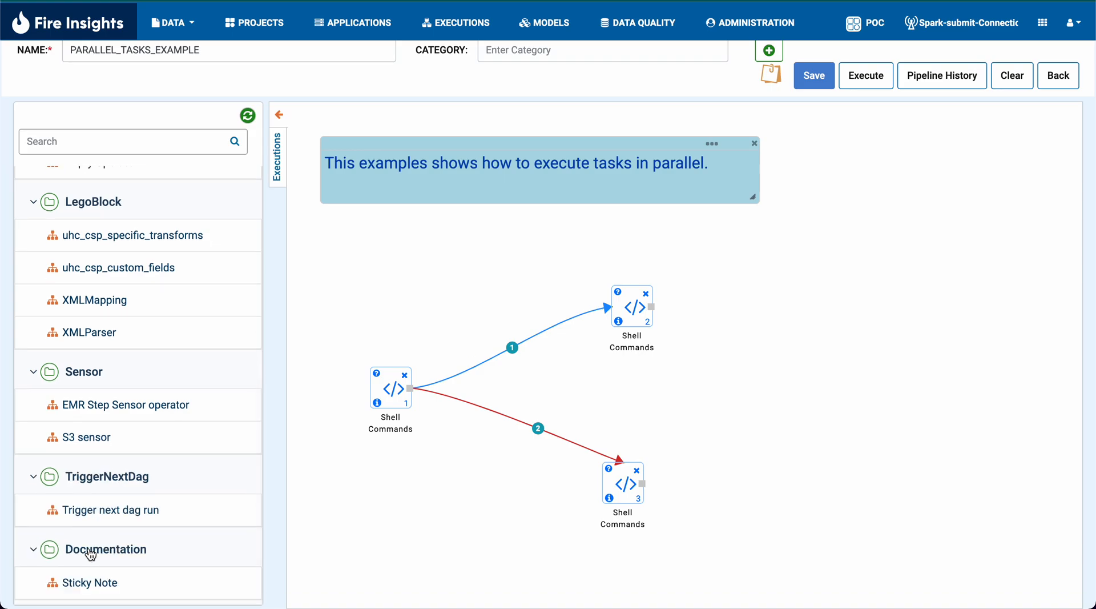
scroll(91, 551, down, 1)
scroll(546, 300, up, 1)
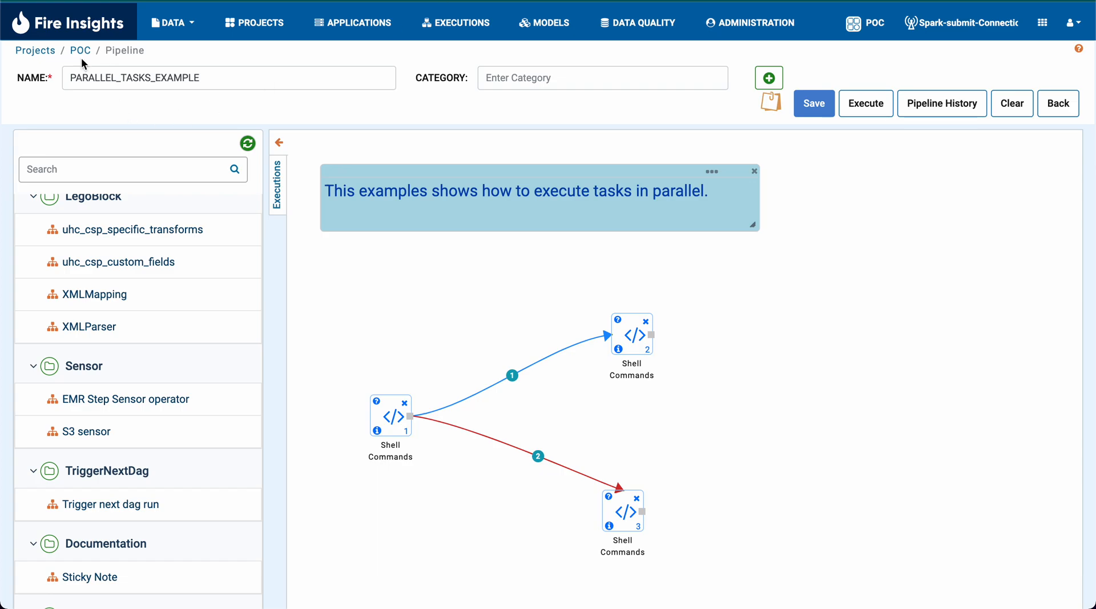
- Open INDEPENDENT_TASKS_EXAMPLE from the POC project in Fire Insights, execute it and check its DAG run details
click(81, 50)
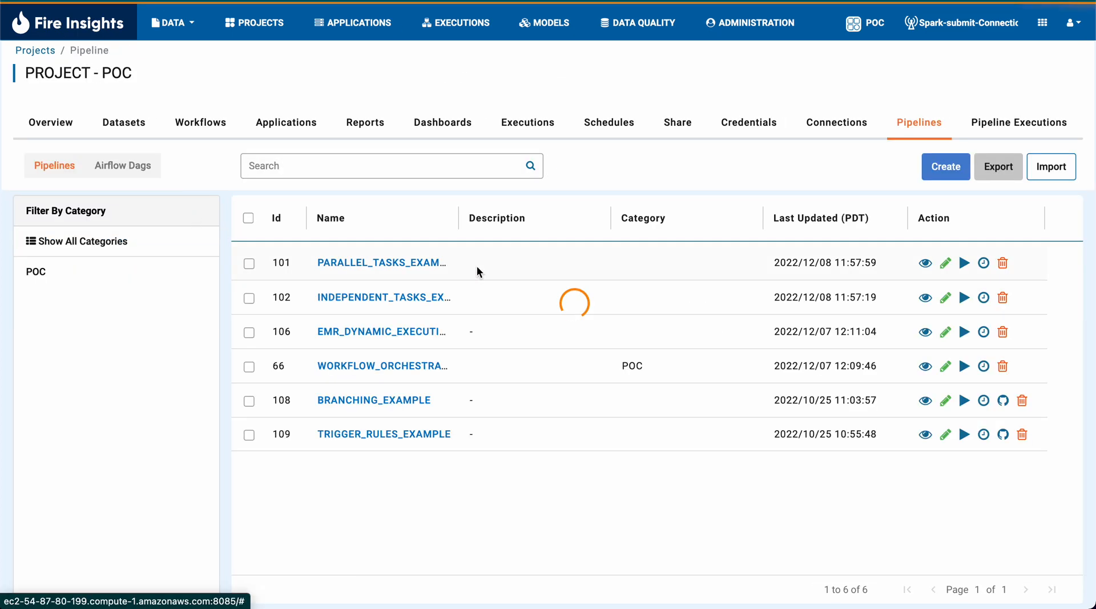
click(354, 302)
click(864, 101)
click(806, 166)
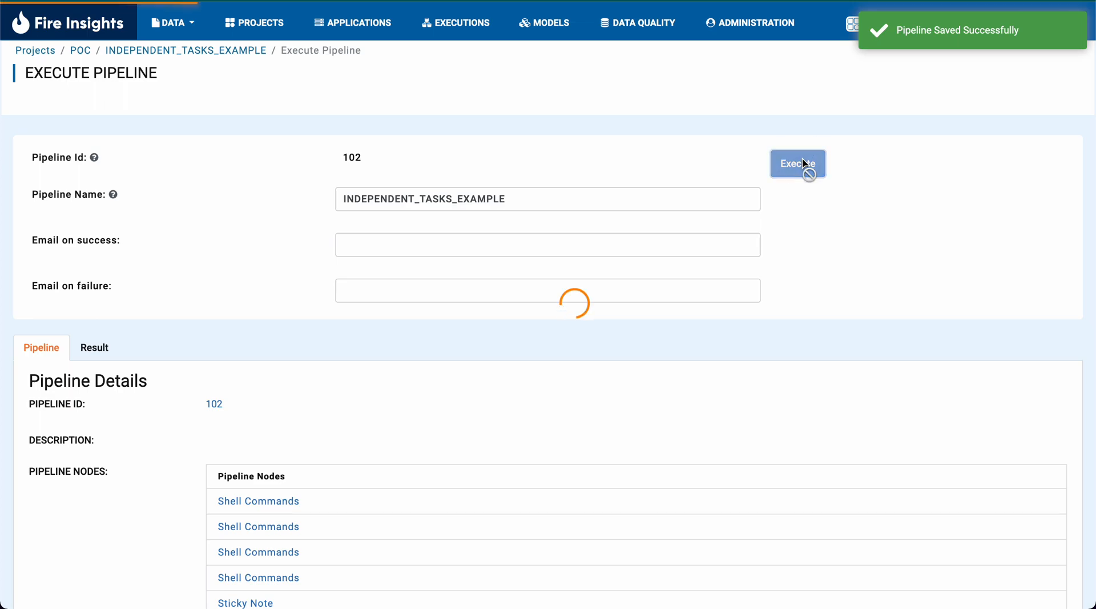
scroll(314, 323, down, 6)
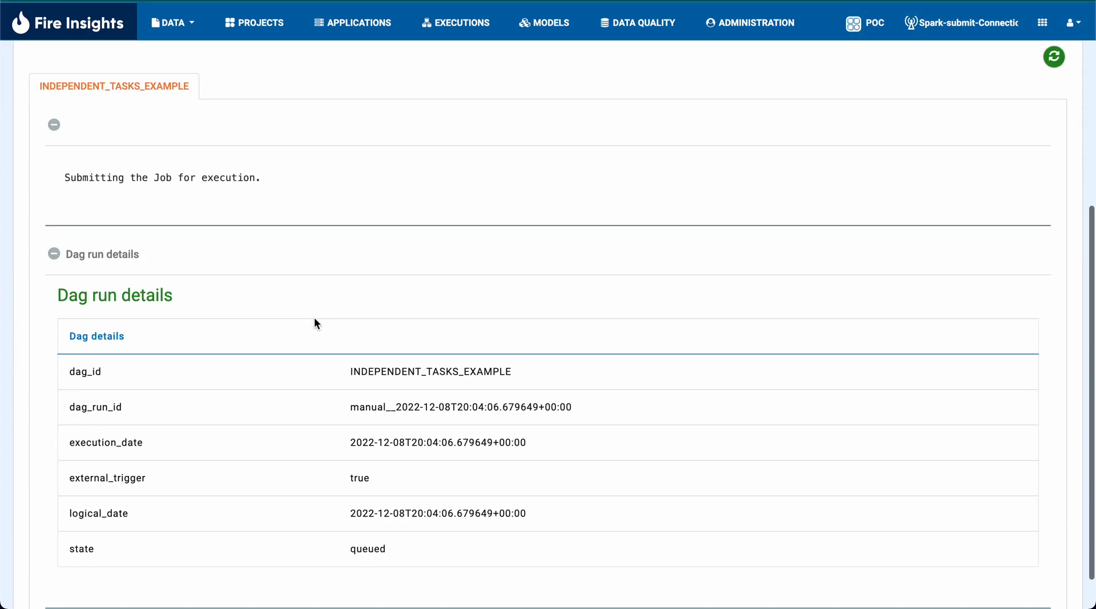
scroll(152, 209, down, 1)
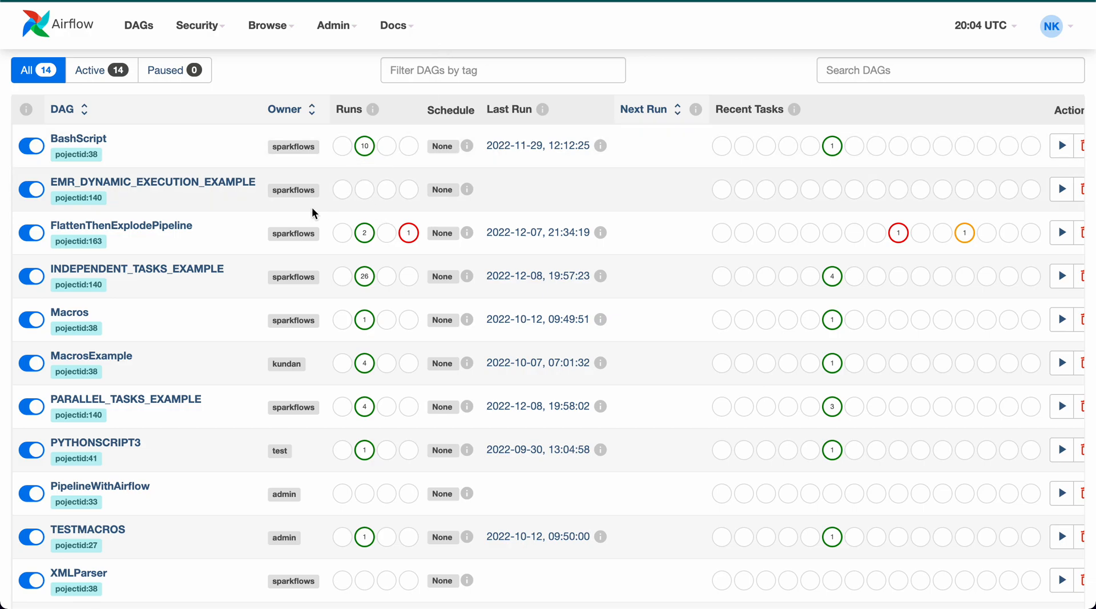
- Switch to Airflow, refresh the DAG list to follow the INDEPENDENT_TASKS_EXAMPLE run, and view that DAG's graph
key(super+r)
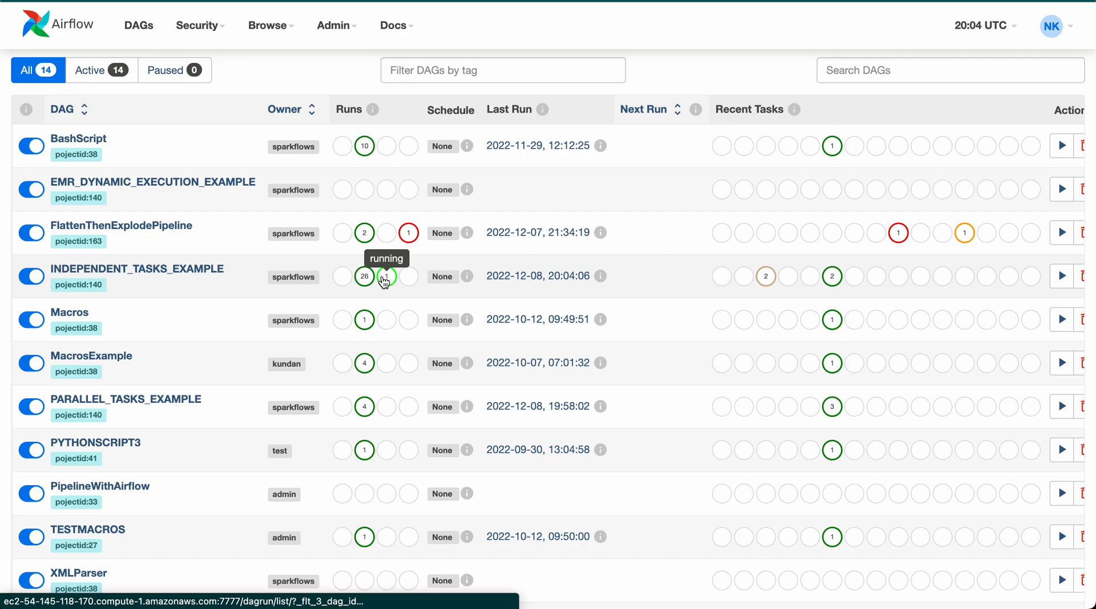
key(super+r)
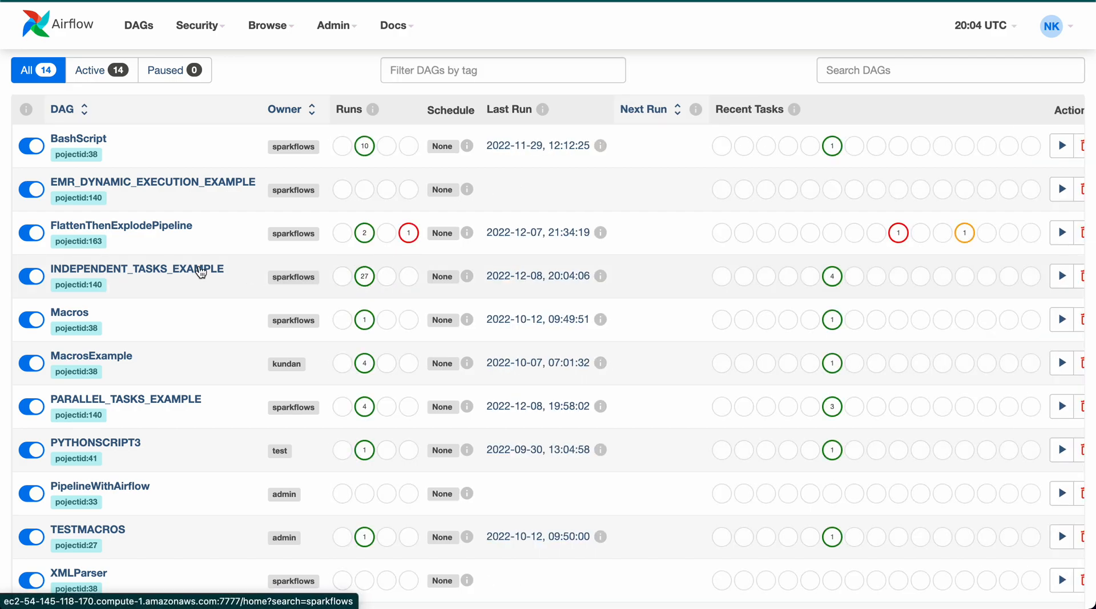
click(166, 267)
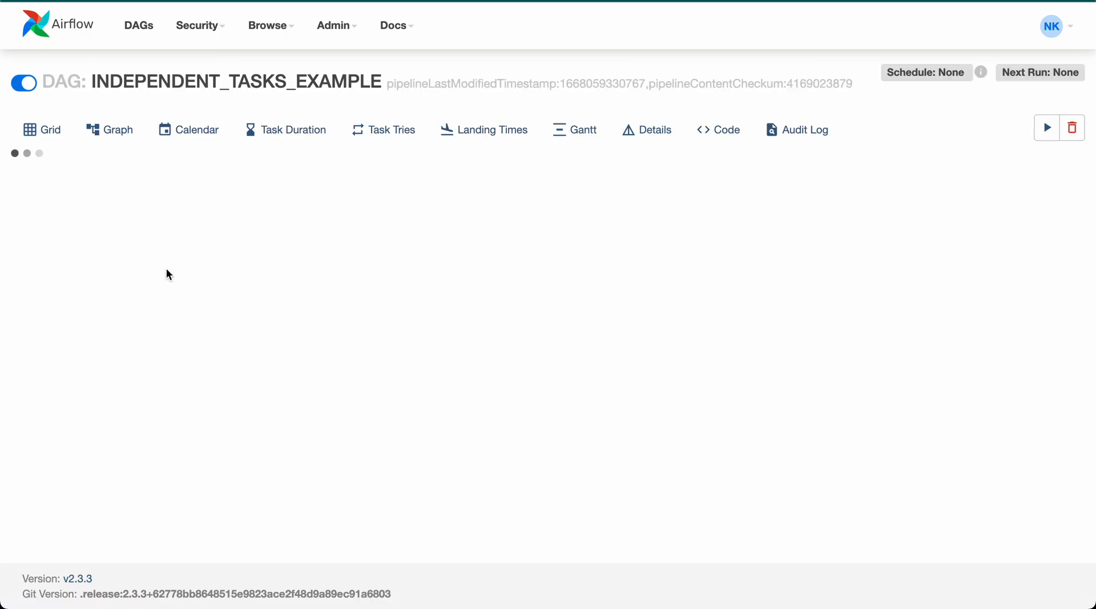
click(117, 137)
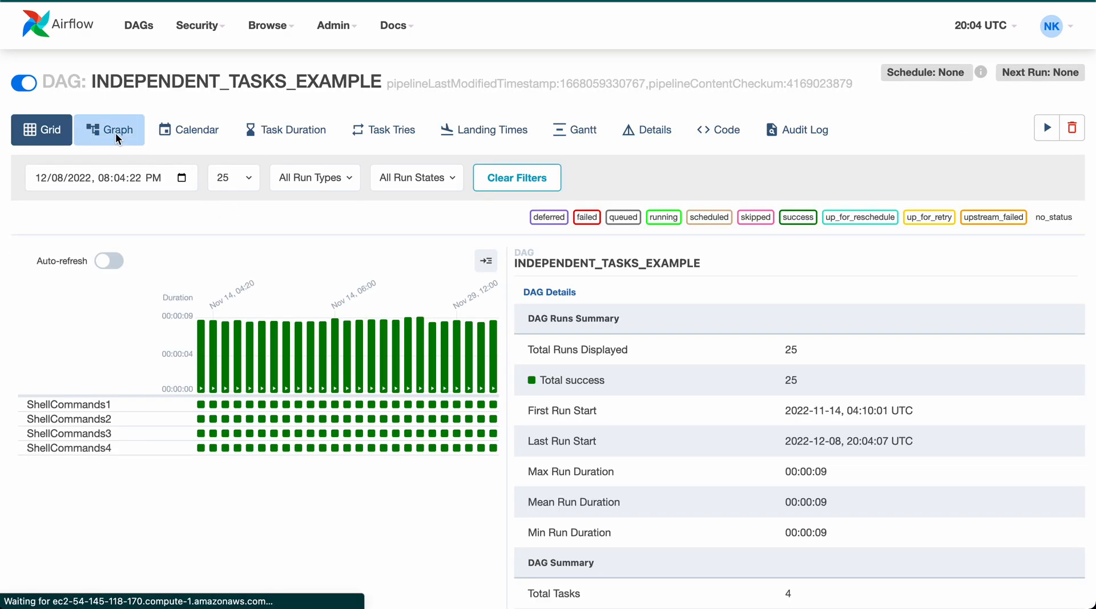
scroll(365, 305, up, 3)
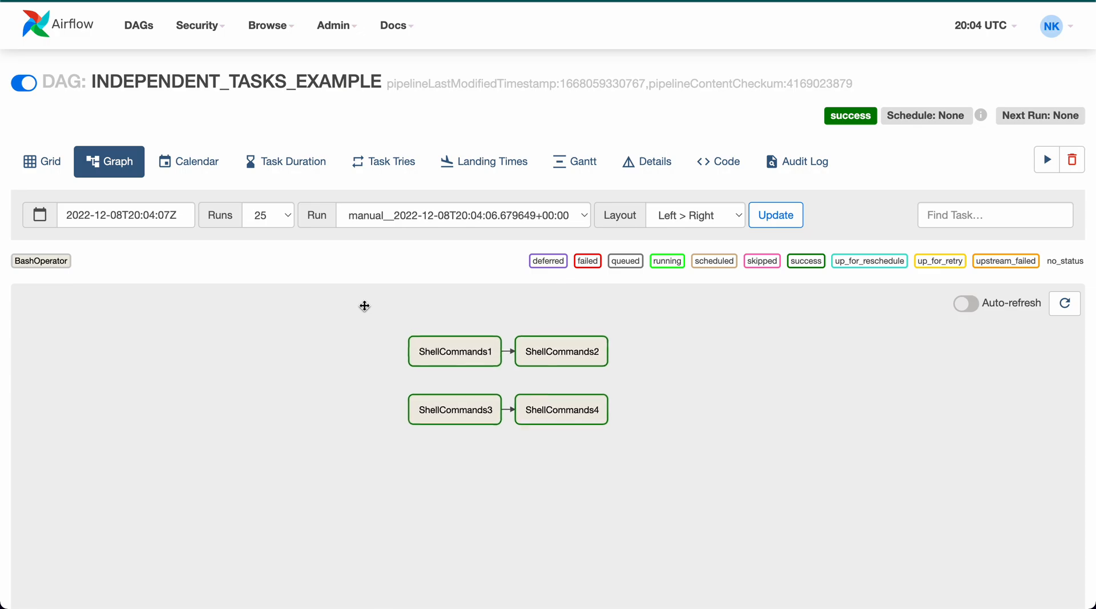
- Read through the INDEPENDENT_TASKS_EXAMPLE DAG's Python code in Airflow, and switch back to Fire Insights
click(708, 167)
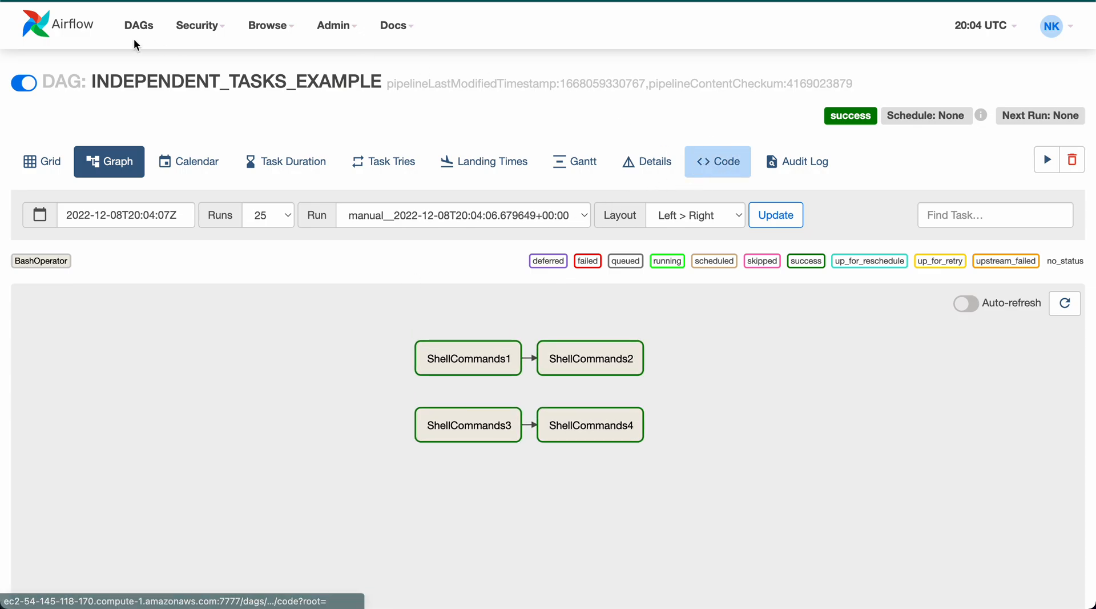
scroll(362, 272, down, 3)
scroll(362, 272, up, 4)
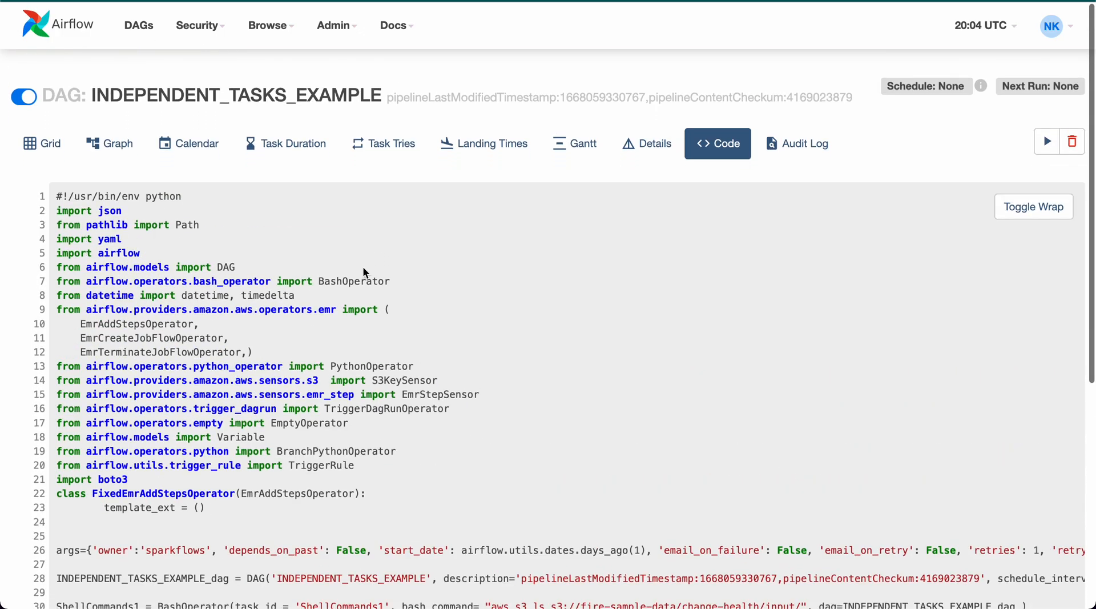
scroll(370, 266, down, 5)
scroll(370, 265, up, 5)
scroll(370, 266, down, 1)
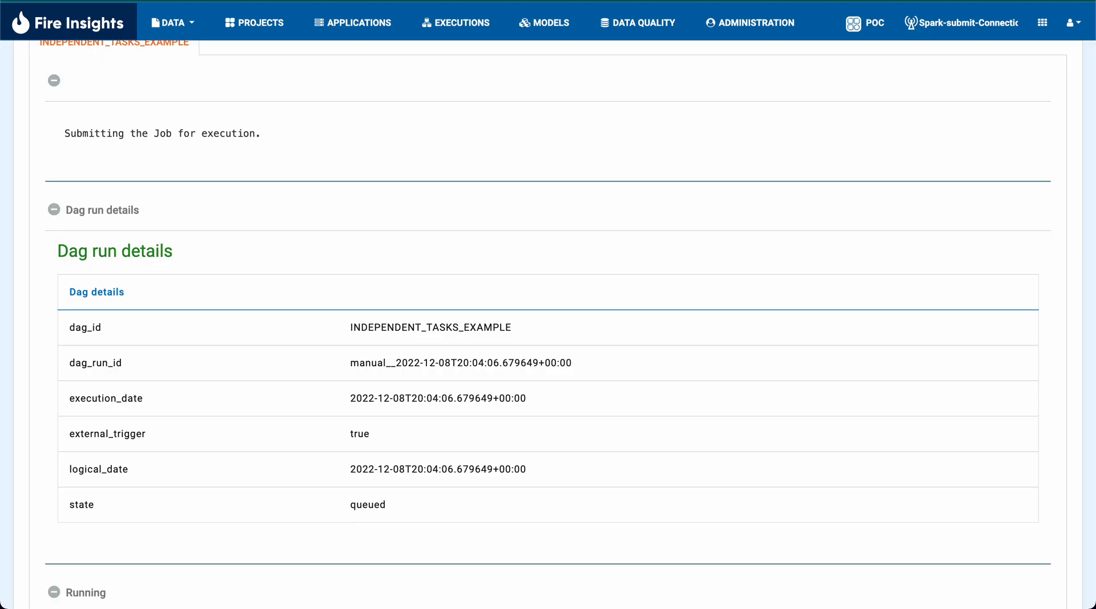
click(189, 24)
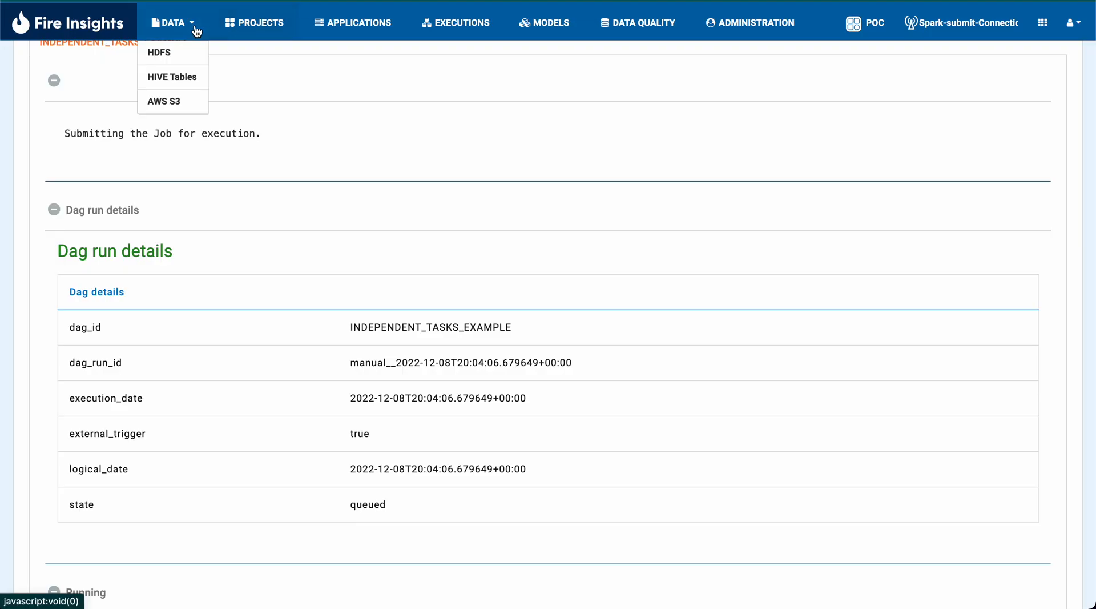
- Look at the AWS S3 buckets, and open the PARALLEL_TASKS_EXAMPLE pipeline from the POC project's pipelines
click(171, 100)
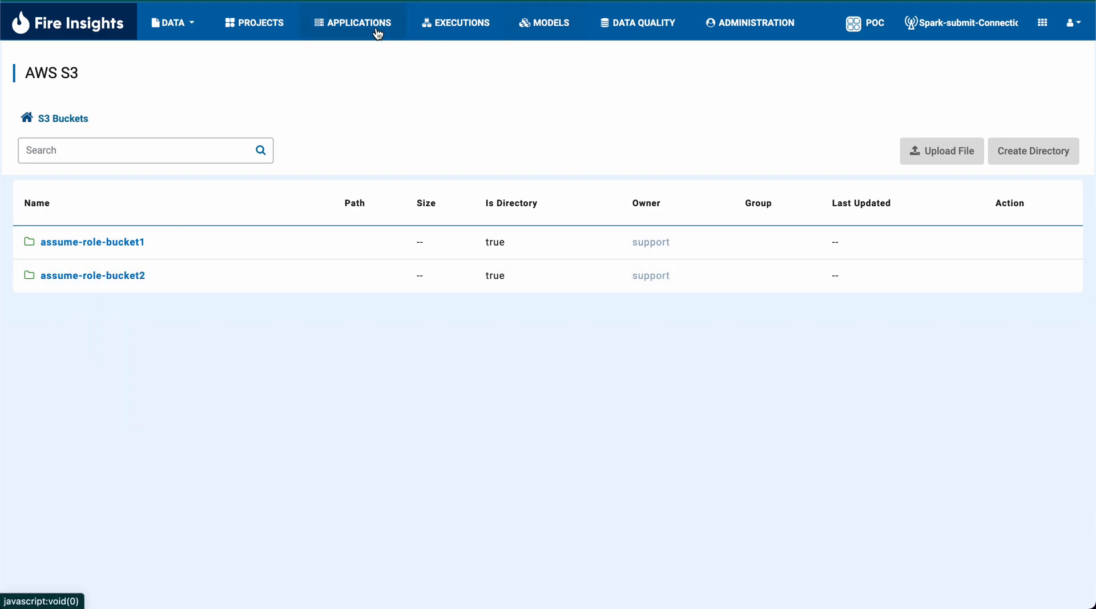
click(247, 35)
click(266, 77)
text(poc)
click(143, 229)
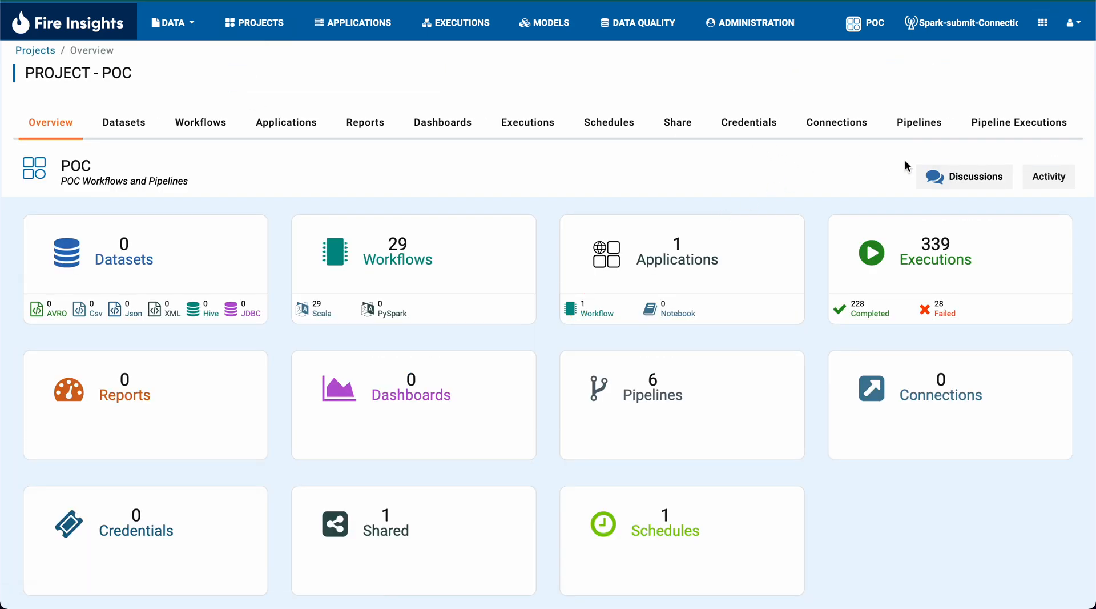
click(908, 122)
click(396, 298)
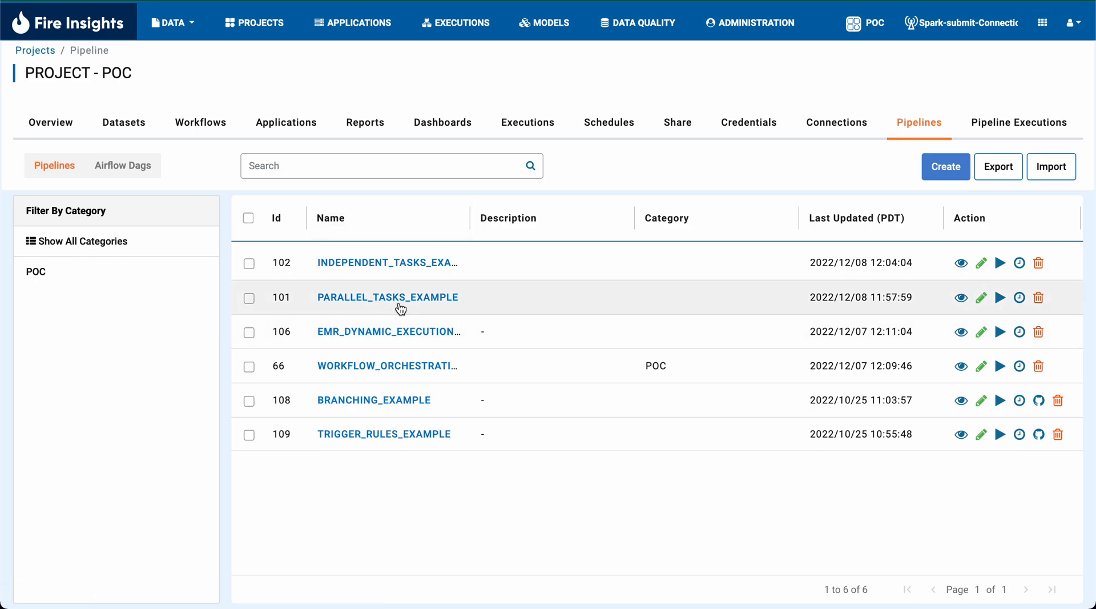
- Execute the PARALLEL_TASKS_EXAMPLE pipeline in Fire Insights and follow its run in Airflow's refreshed DAG list
click(875, 112)
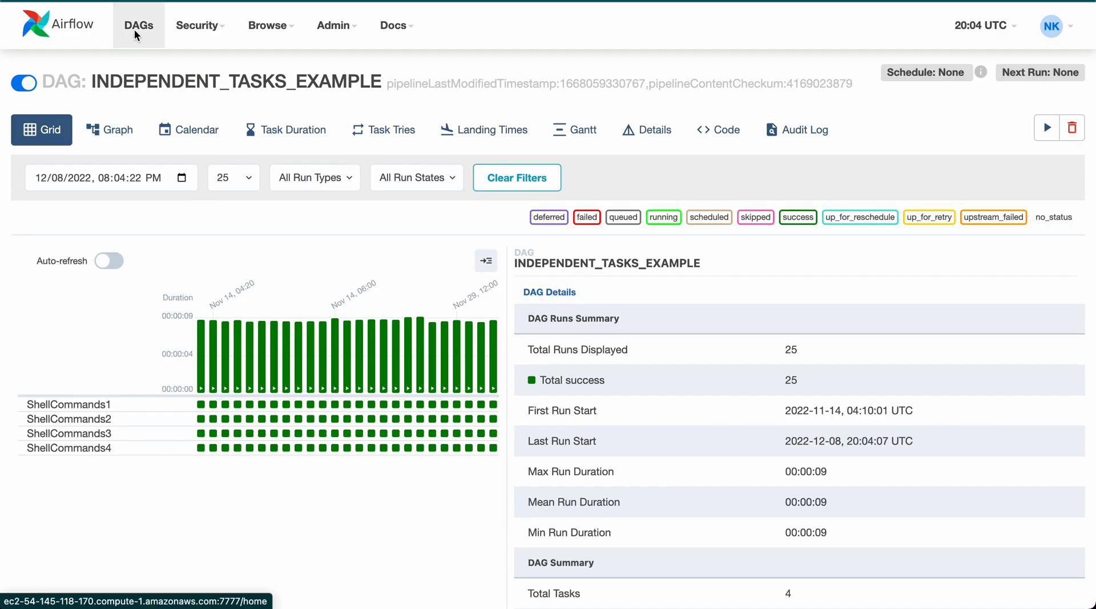
click(134, 29)
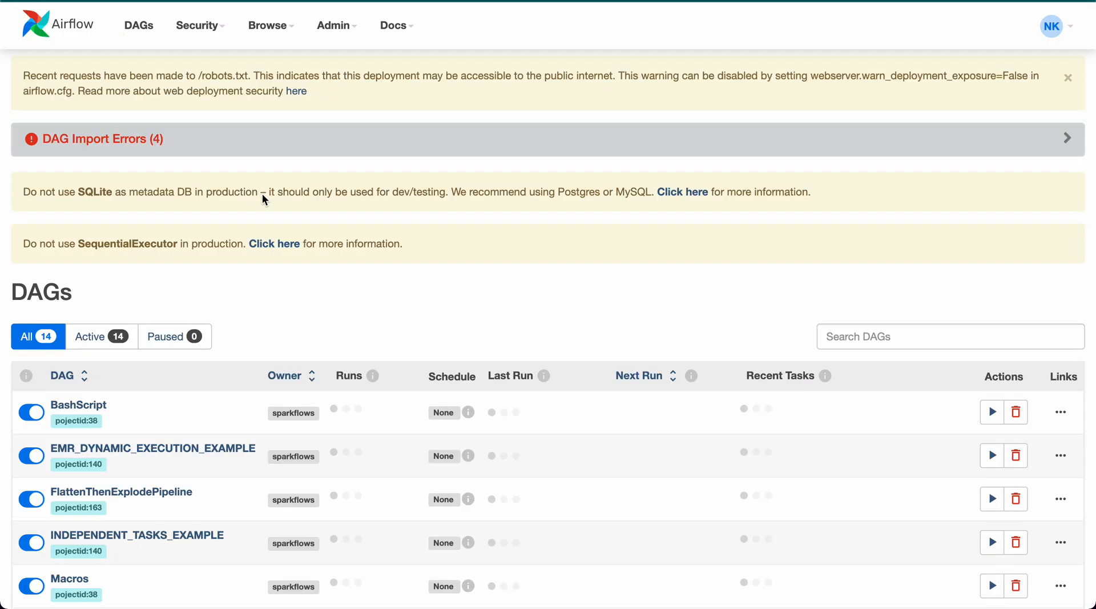
scroll(335, 307, down, 5)
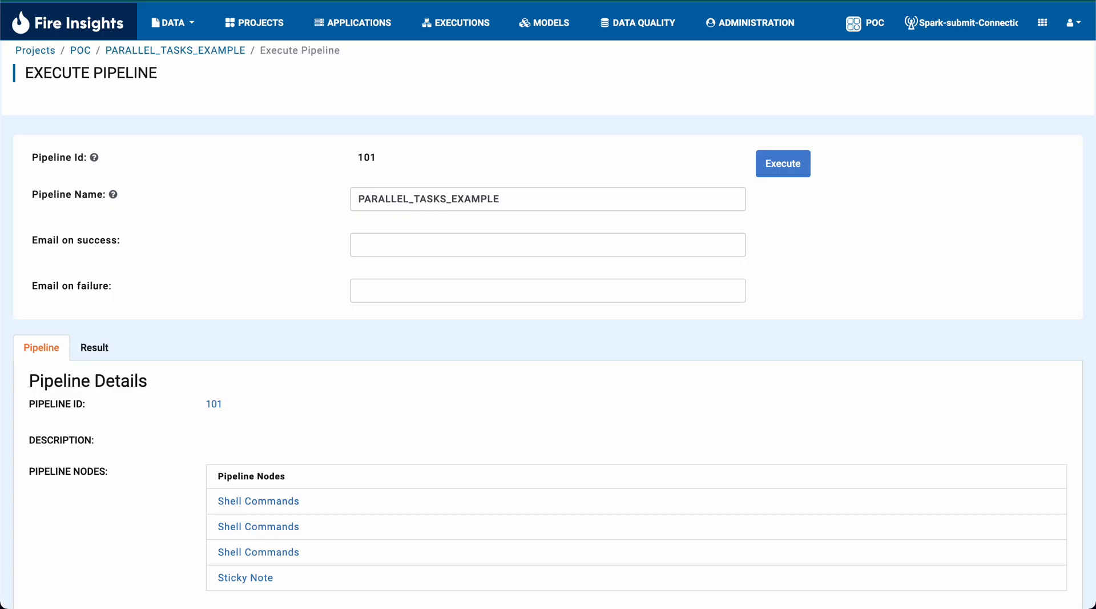
click(786, 164)
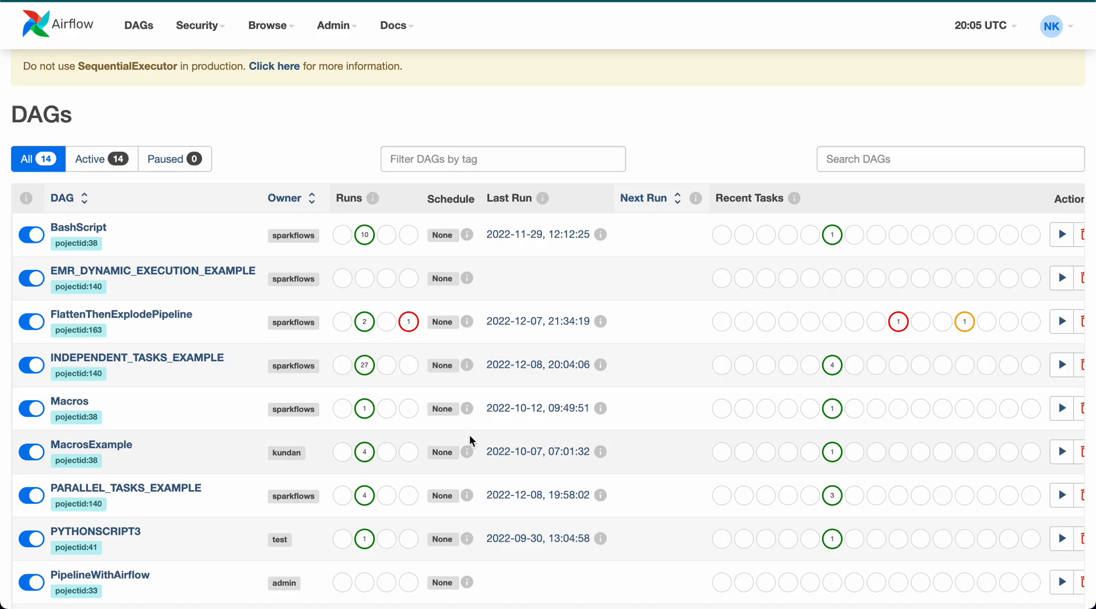
key(super+r)
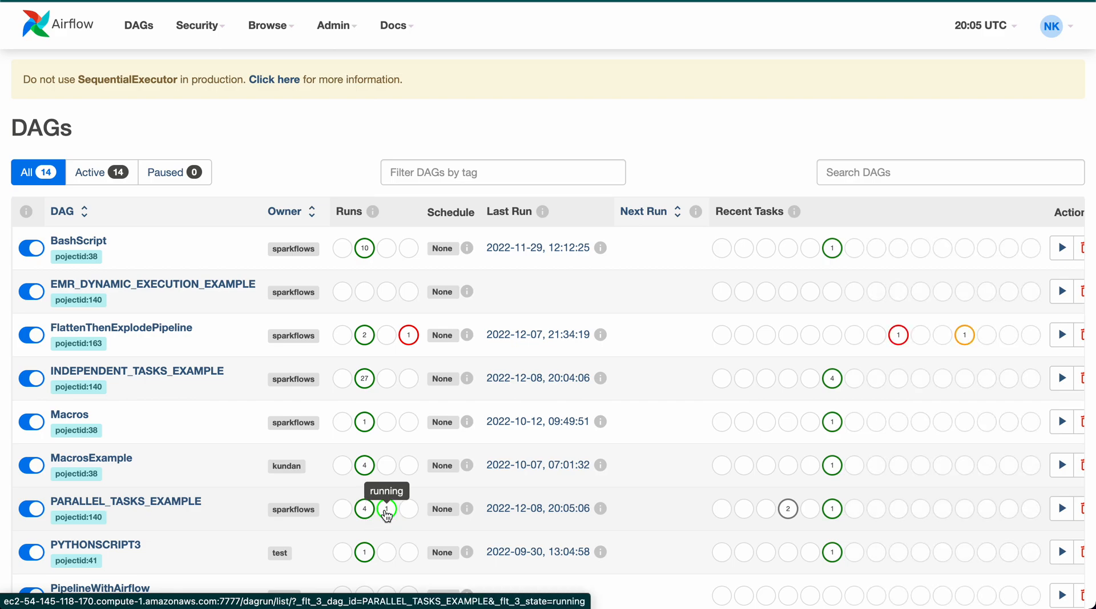
click(387, 514)
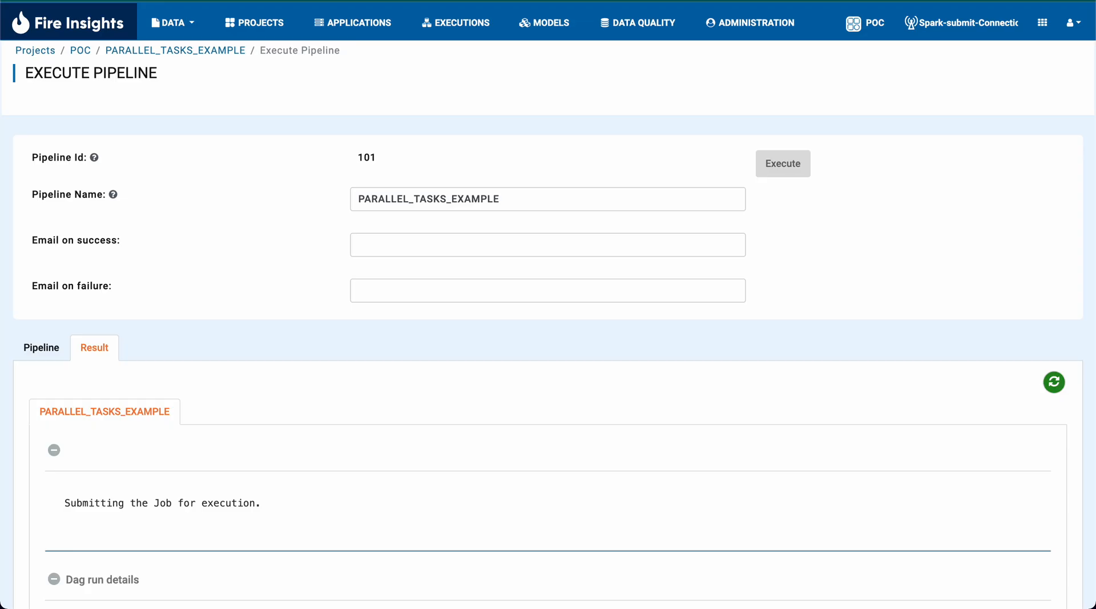
- Return to the POC project's pipelines in Fire Insights and open a new schedule job form for PARALLEL_TASKS_EXAMPLE
click(220, 50)
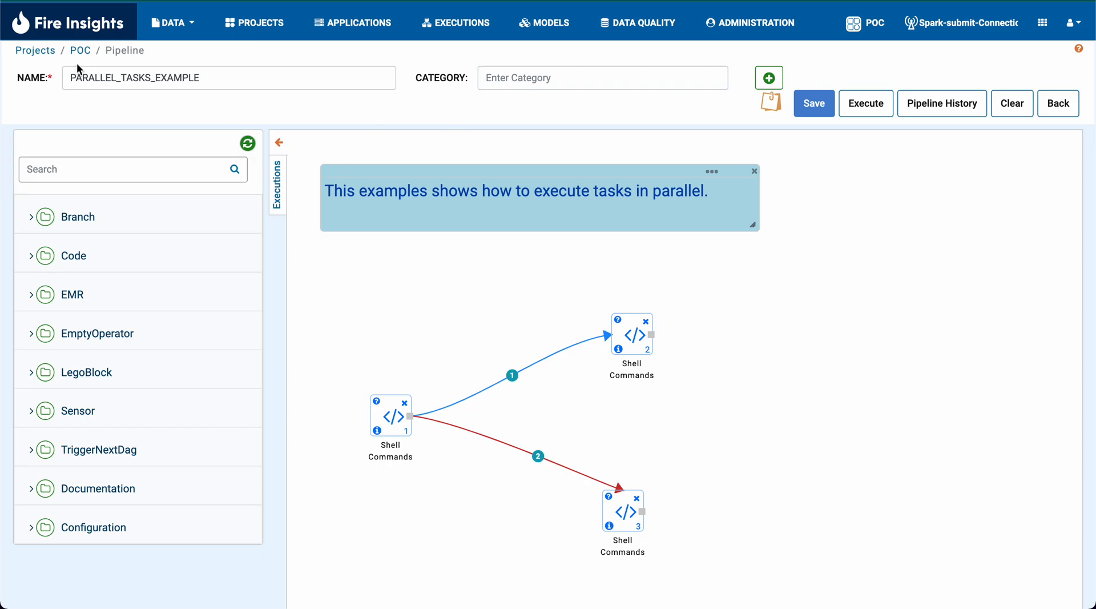
click(80, 50)
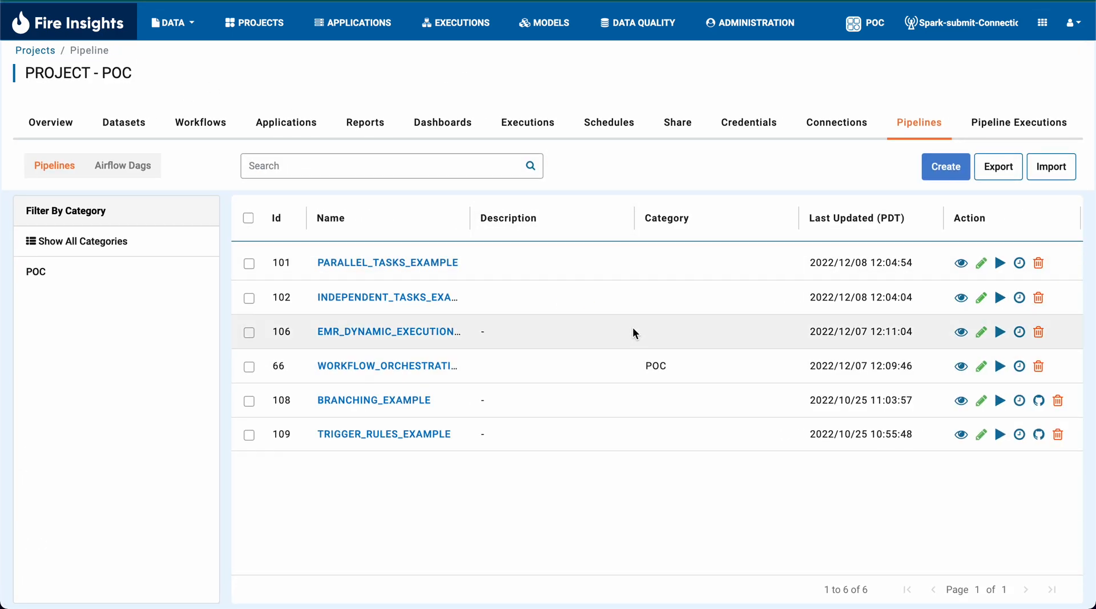
click(1020, 264)
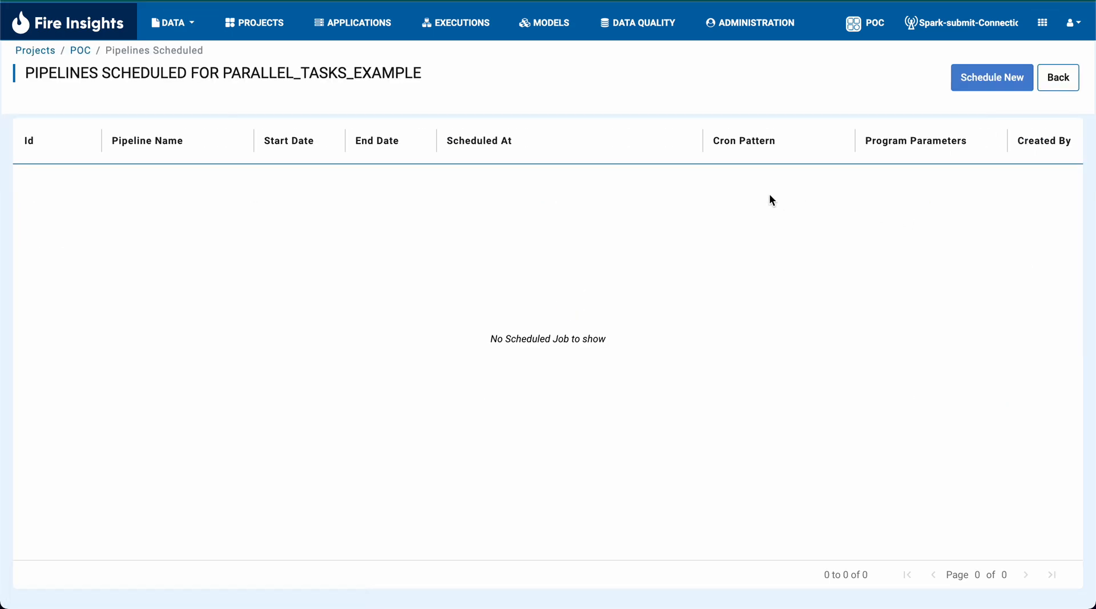
click(1009, 69)
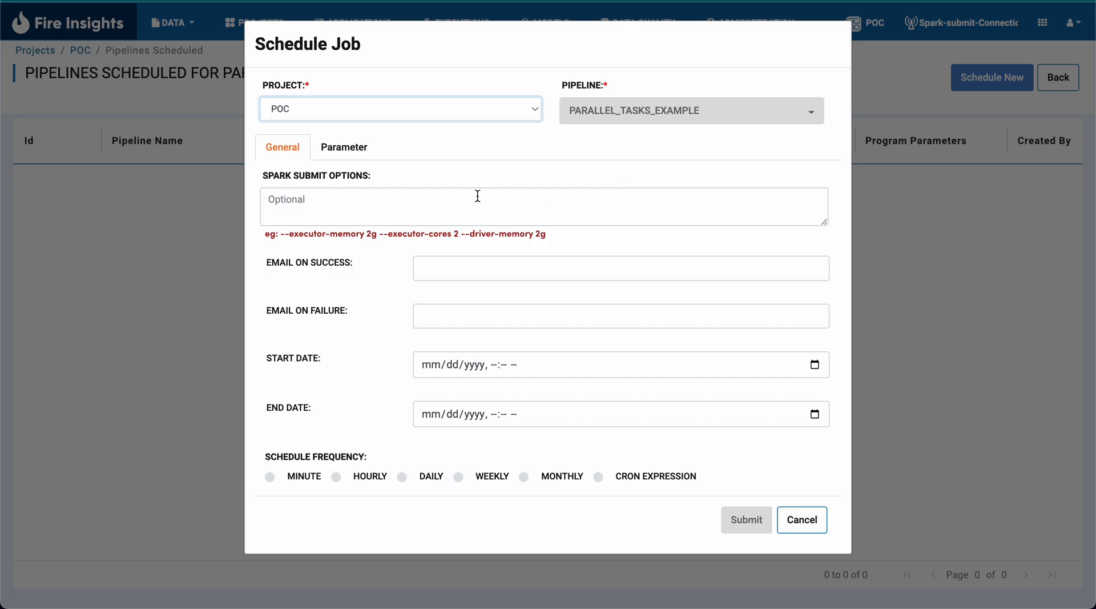
- Check the PARALLEL_TASKS_EXAMPLE run in Airflow, and examine the Spark submit options in the Fire Insights schedule form
click(397, 216)
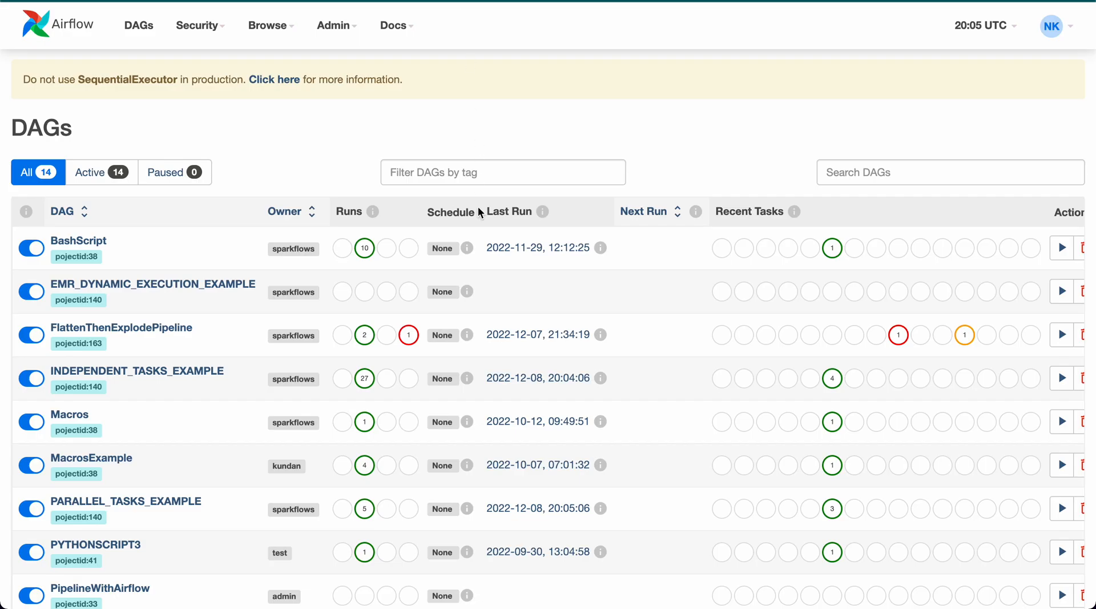
scroll(480, 213, down, 2)
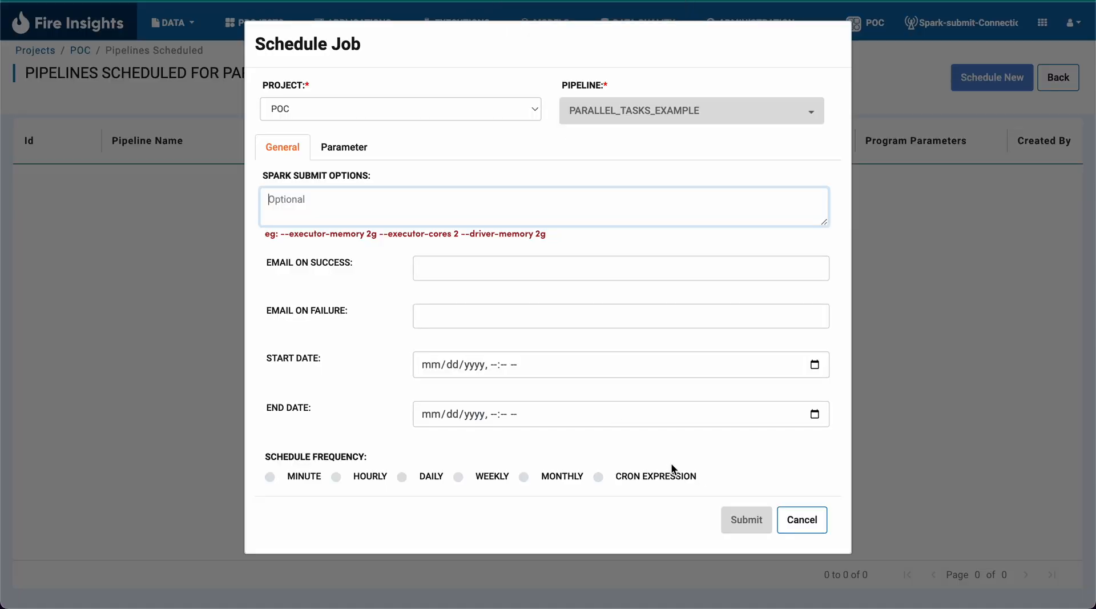
click(279, 204)
drag(274, 179, 398, 179)
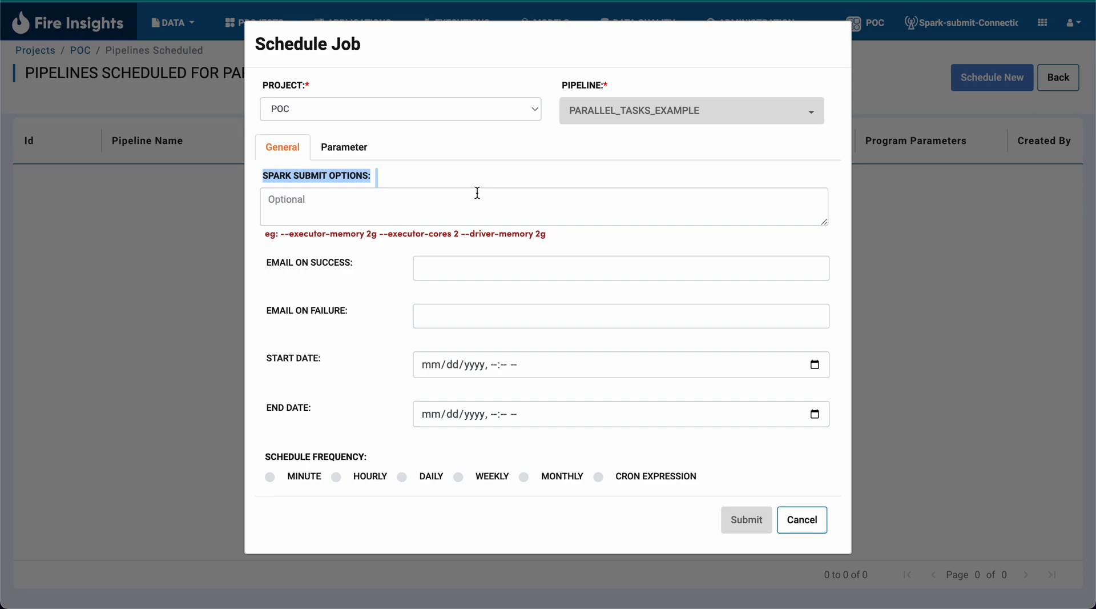
click(432, 206)
click(448, 270)
click(411, 313)
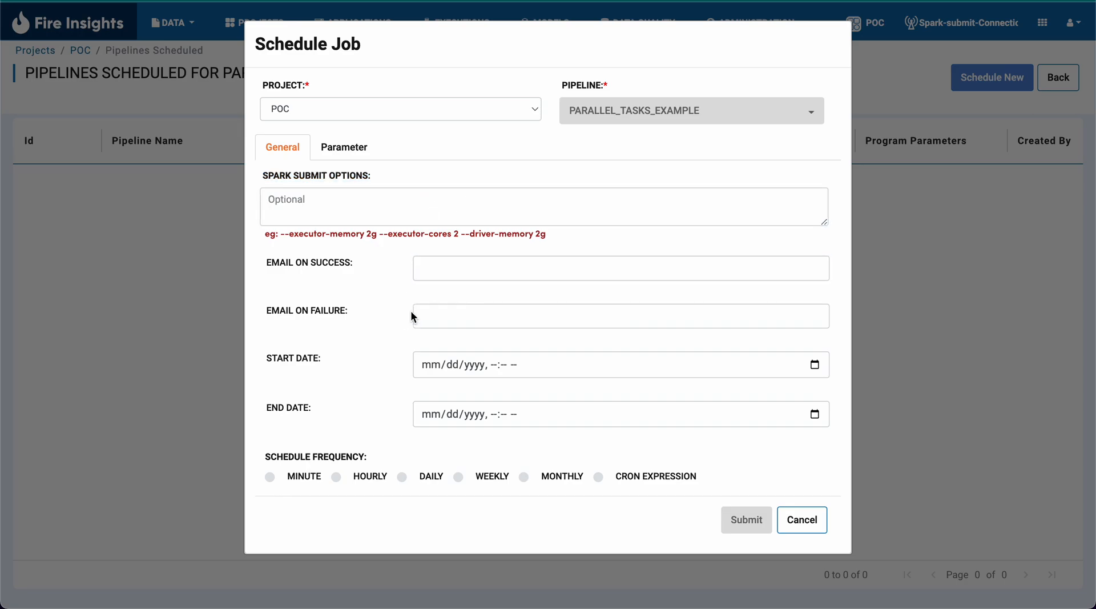
- Review the schedule form's email notification, start date, end date and frequency fields, and cancel the form without scheduling a job
click(308, 262)
double_click(273, 312)
click(287, 355)
click(278, 406)
triple_click(283, 457)
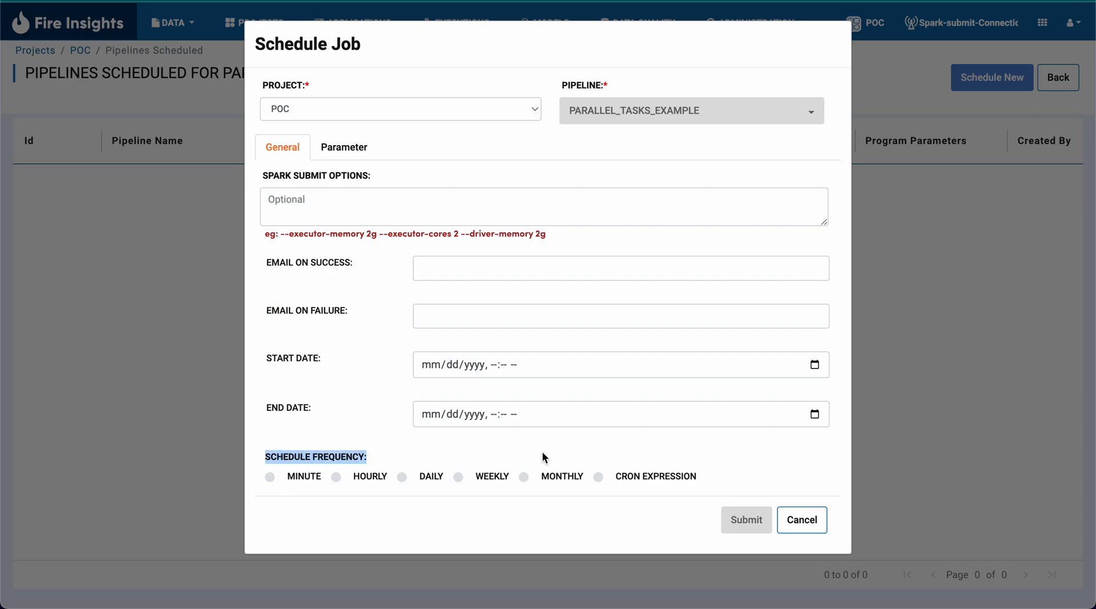
click(803, 529)
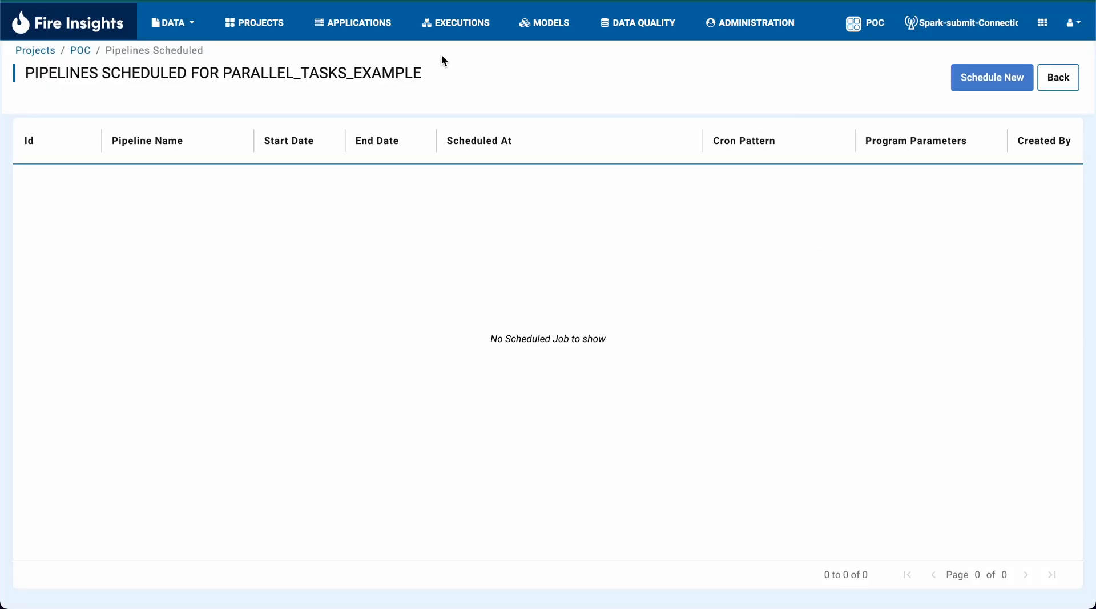
- Open the list of all projects
click(254, 22)
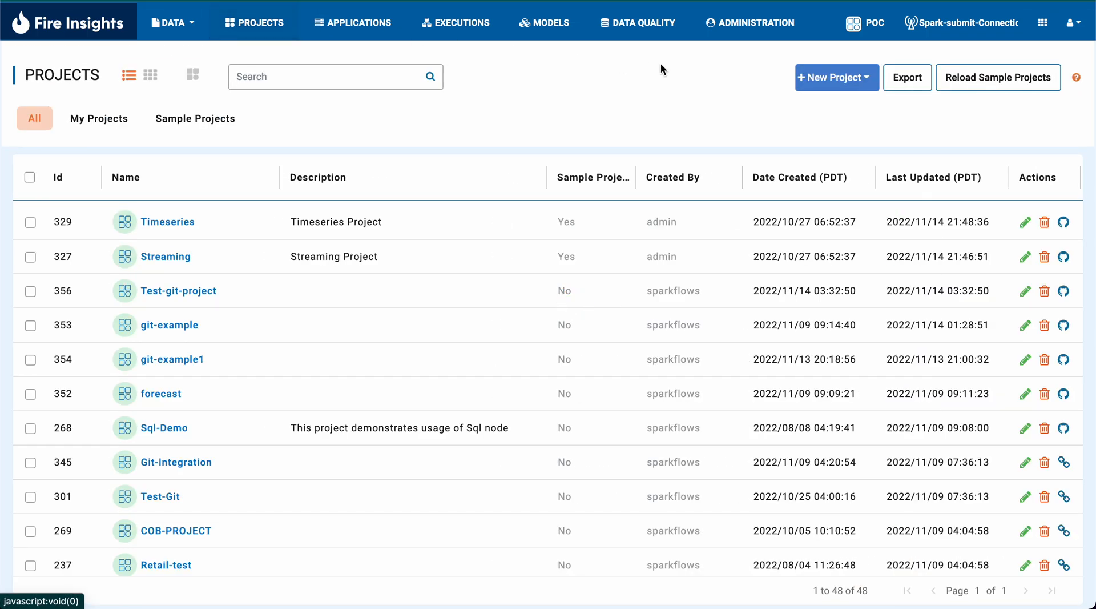
click(740, 41)
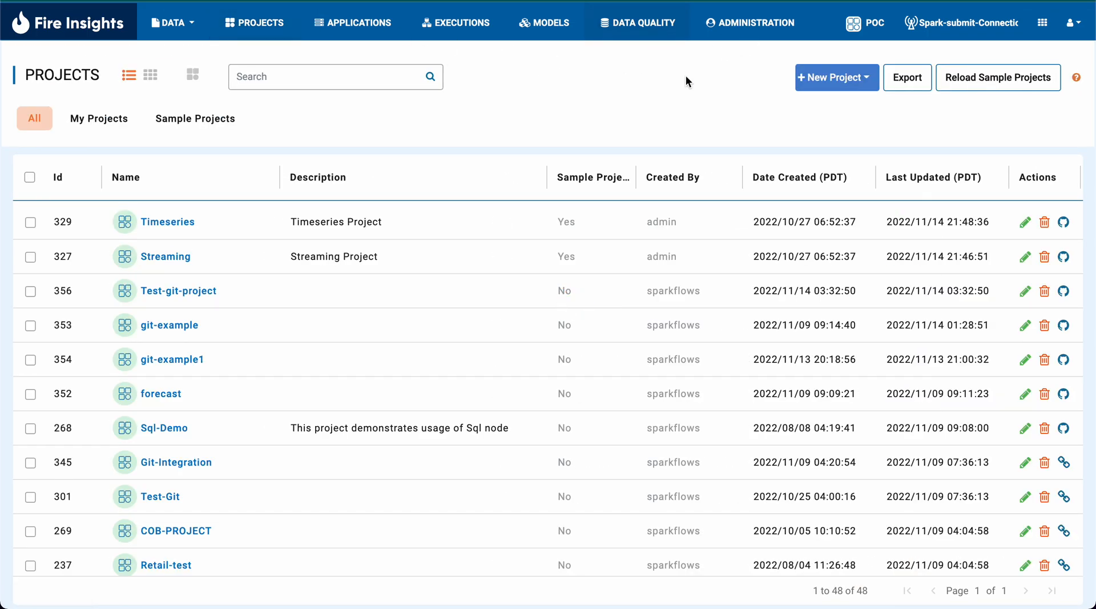